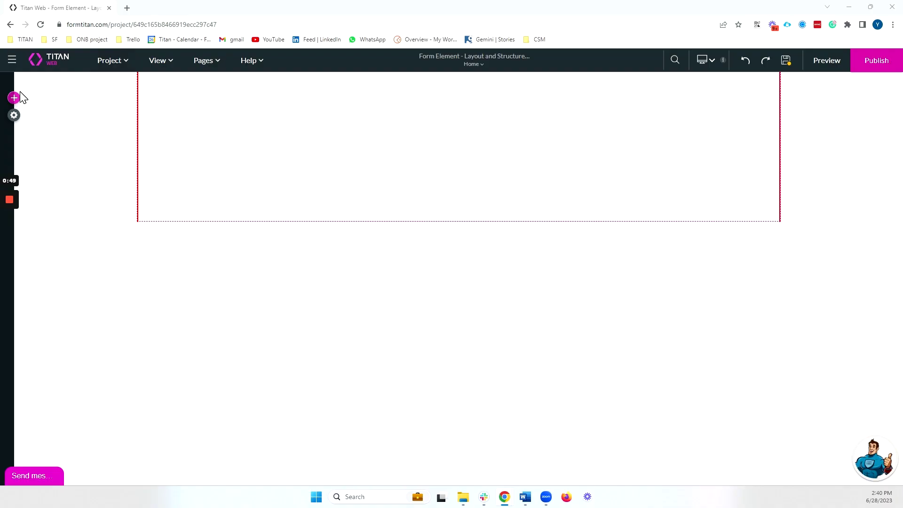
Drag the second form layout from the Form elements onto the empty page section.
{"action": "left_click", "coordinate": [14, 98]}
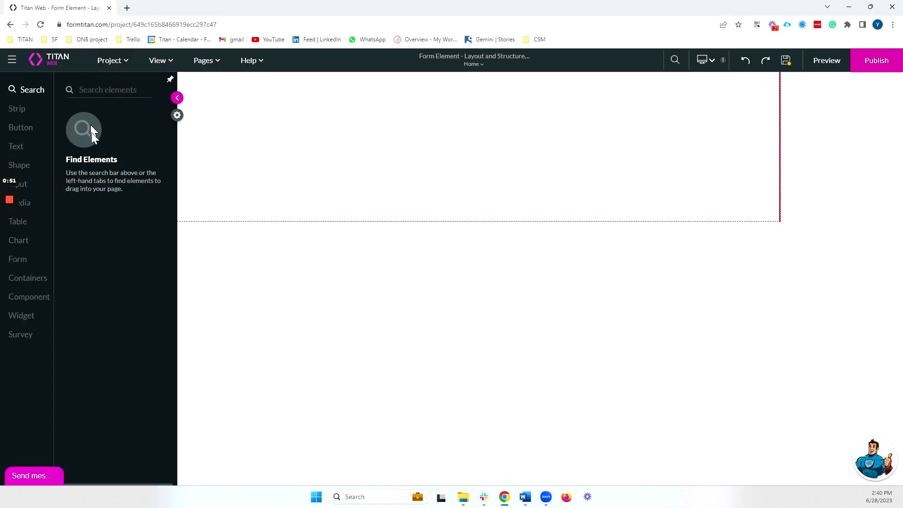
{"action": "left_click", "coordinate": [33, 264]}
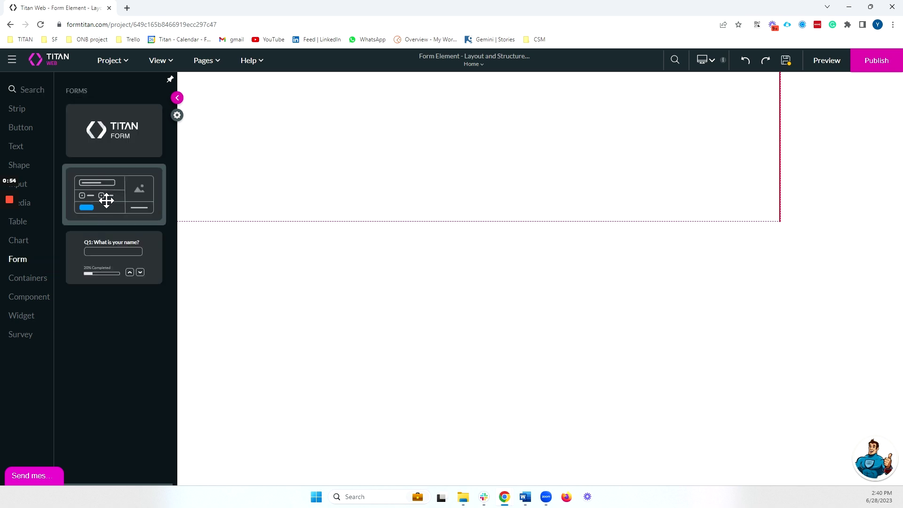
{"action": "left_click_drag", "start_coordinate": [105, 200], "coordinate": [437, 151]}
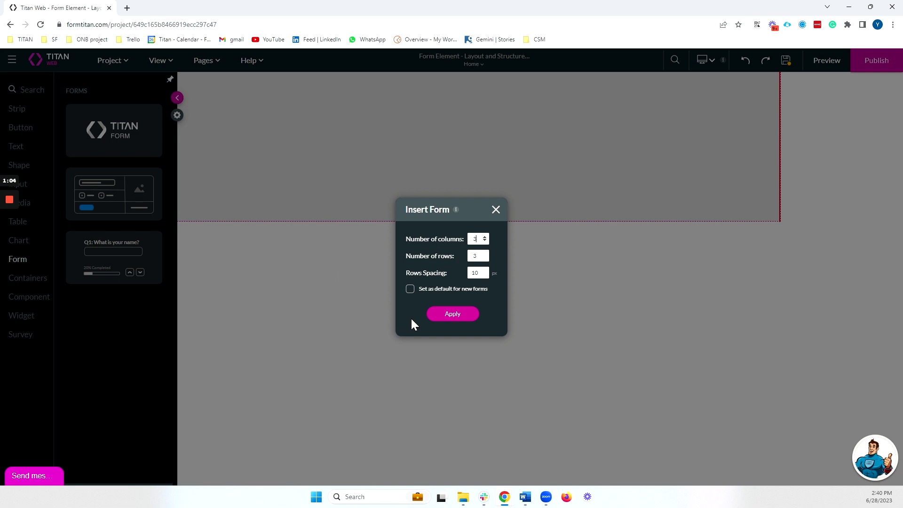
Insert the three-by-three form, then add a fourth column and a fourth row.
{"action": "left_click", "coordinate": [453, 313]}
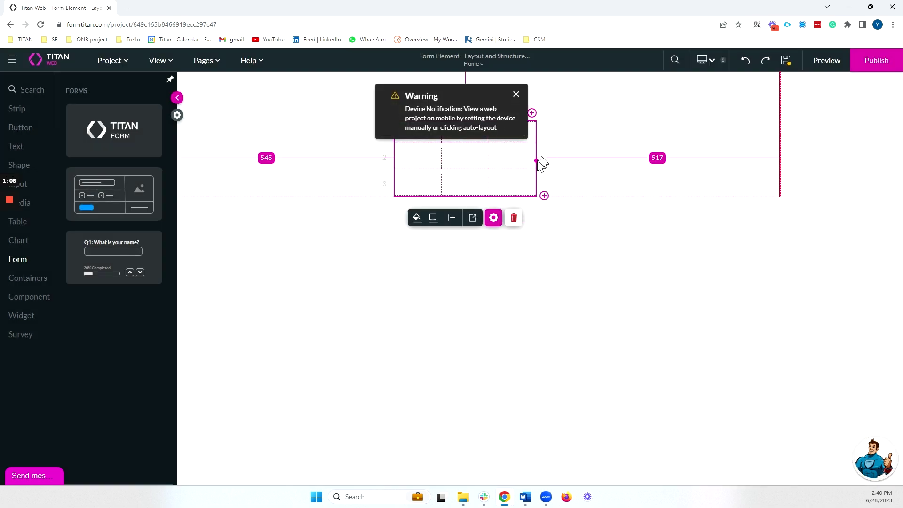
{"action": "left_click", "coordinate": [517, 95]}
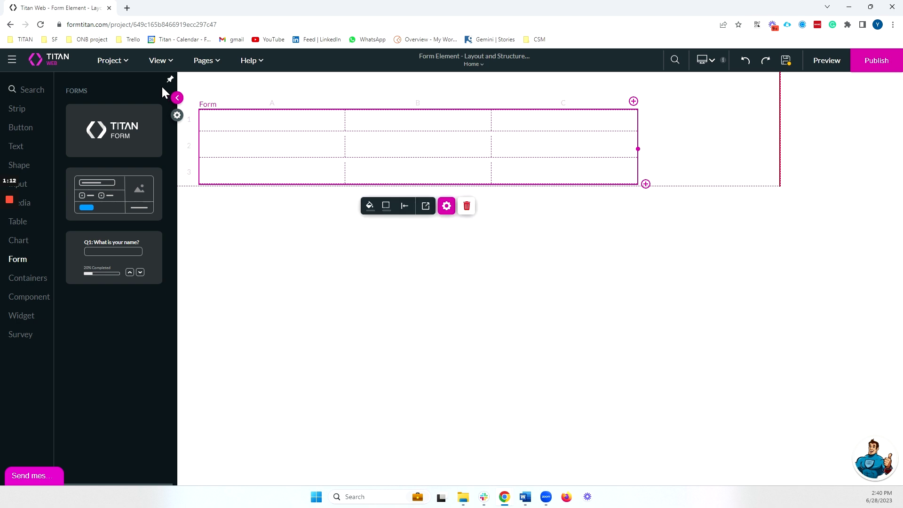
{"action": "left_click", "coordinate": [176, 97]}
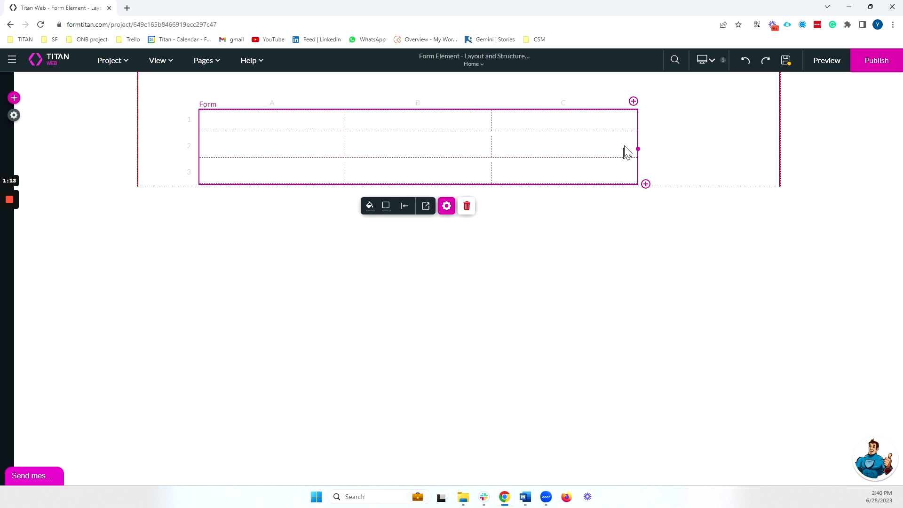
{"action": "left_click", "coordinate": [633, 102]}
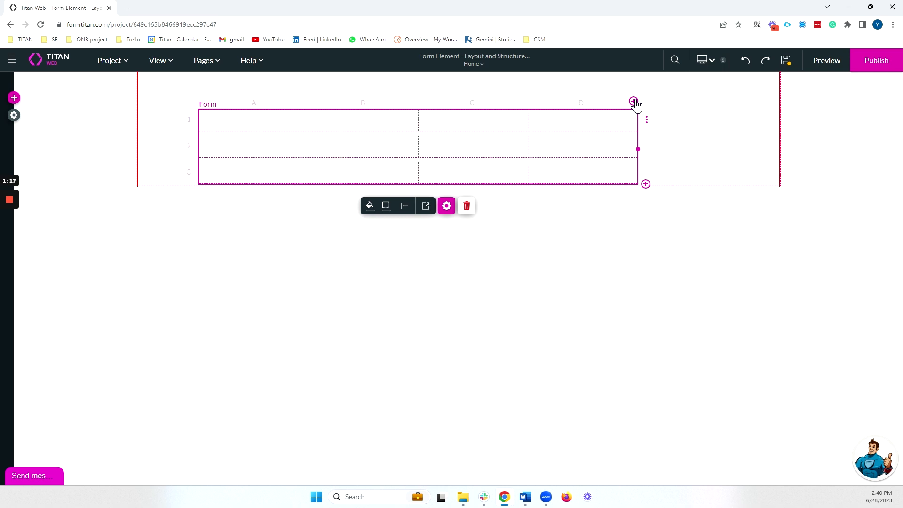
{"action": "left_click", "coordinate": [646, 184]}
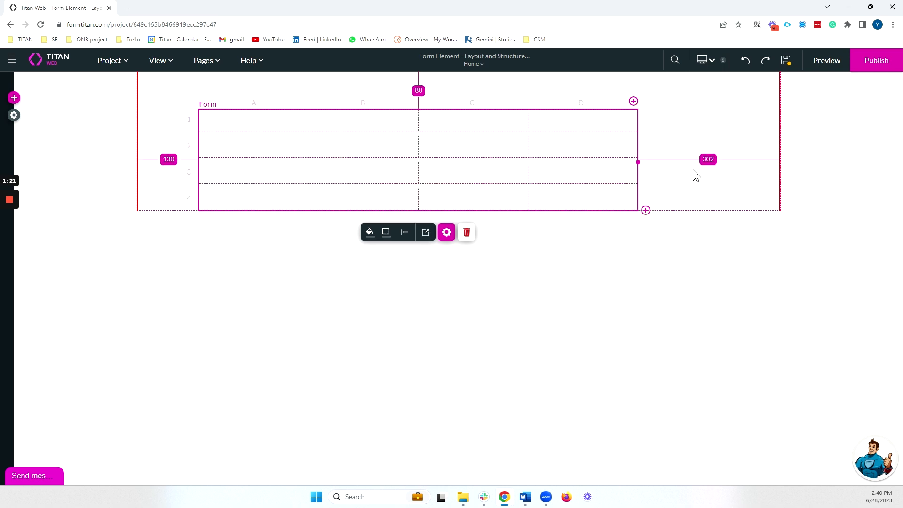
Place Text Fields in column A of rows 2 and 3, then select the form.
{"action": "left_click", "coordinate": [15, 97]}
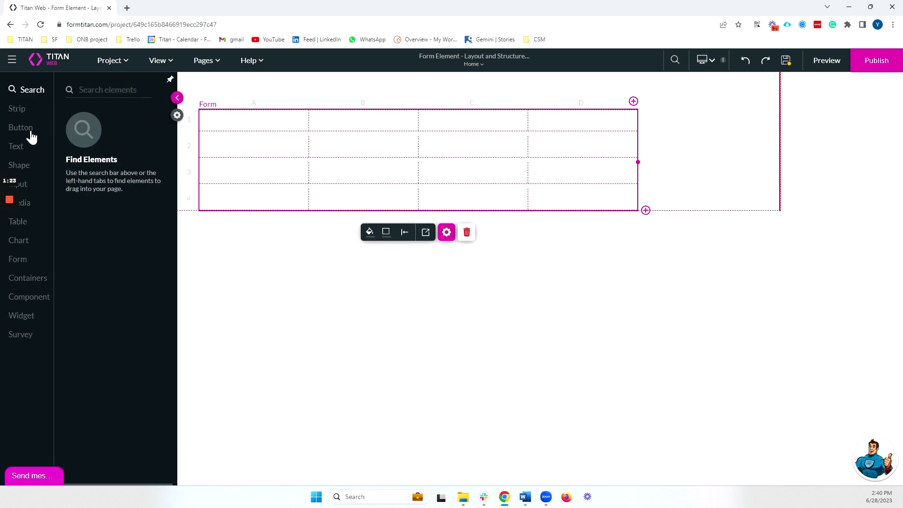
{"action": "left_click", "coordinate": [21, 184]}
{"action": "left_click_drag", "start_coordinate": [84, 135], "coordinate": [289, 147]}
{"action": "left_click_drag", "start_coordinate": [118, 135], "coordinate": [284, 183]}
{"action": "left_click", "coordinate": [513, 188]}
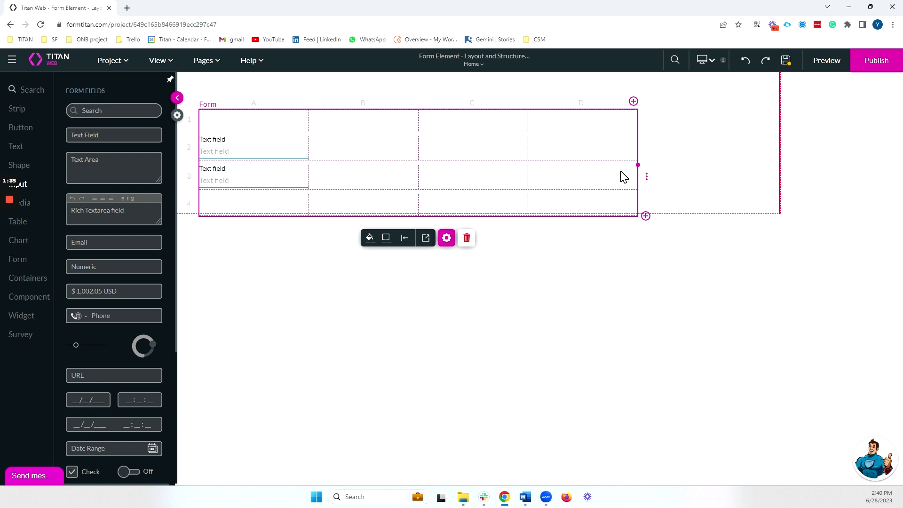
Insert a new row above row 3, then delete rows 3 and 2 with their text fields.
{"action": "left_click", "coordinate": [647, 177]}
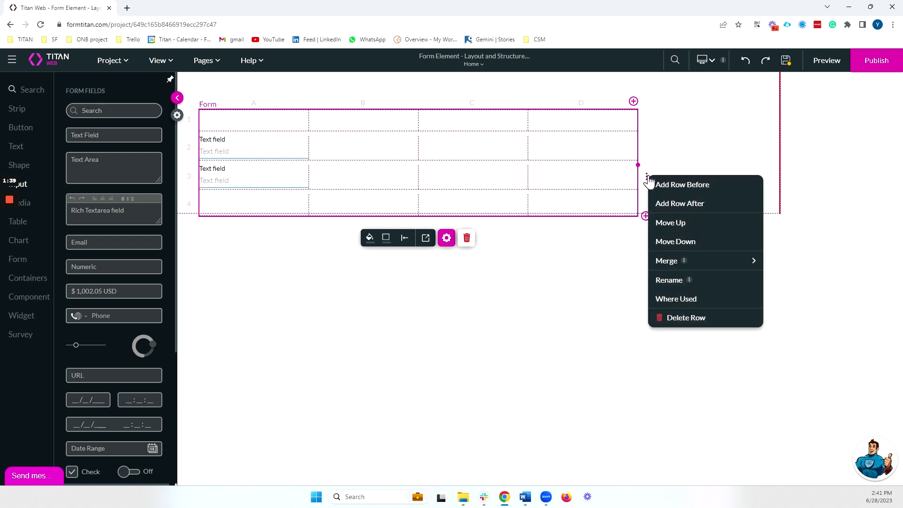
{"action": "left_click", "coordinate": [701, 185]}
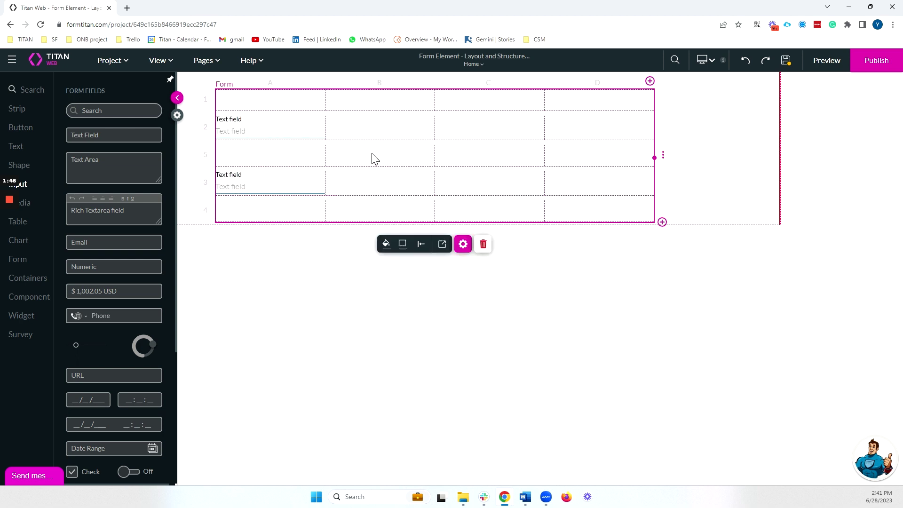
{"action": "left_click", "coordinate": [663, 187]}
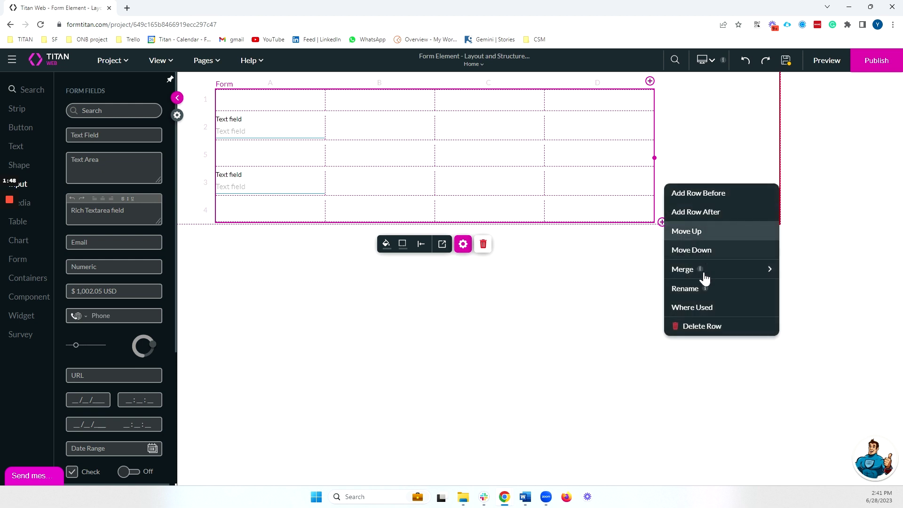
{"action": "left_click", "coordinate": [700, 327]}
{"action": "left_click", "coordinate": [663, 134]}
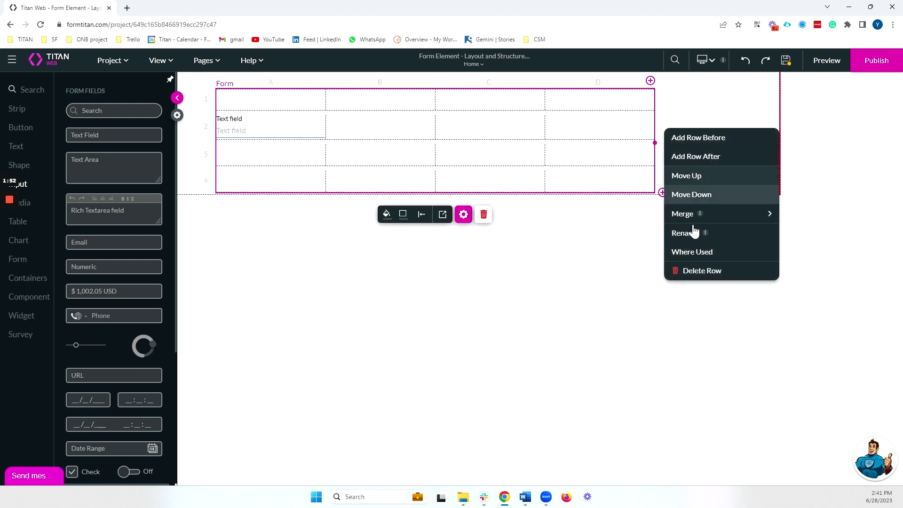
{"action": "left_click", "coordinate": [701, 273]}
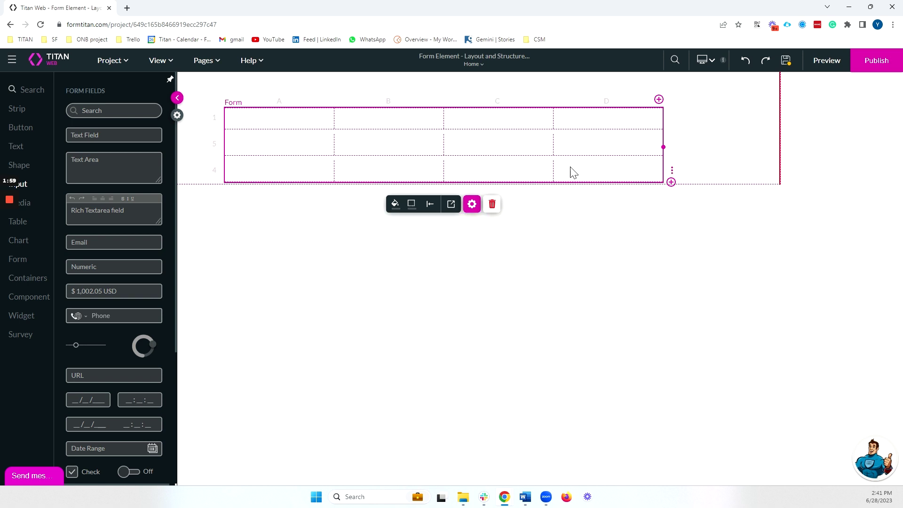
Add a fifth column, widen the form, and place a Primary button in row 4, column A.
{"action": "left_click", "coordinate": [658, 100]}
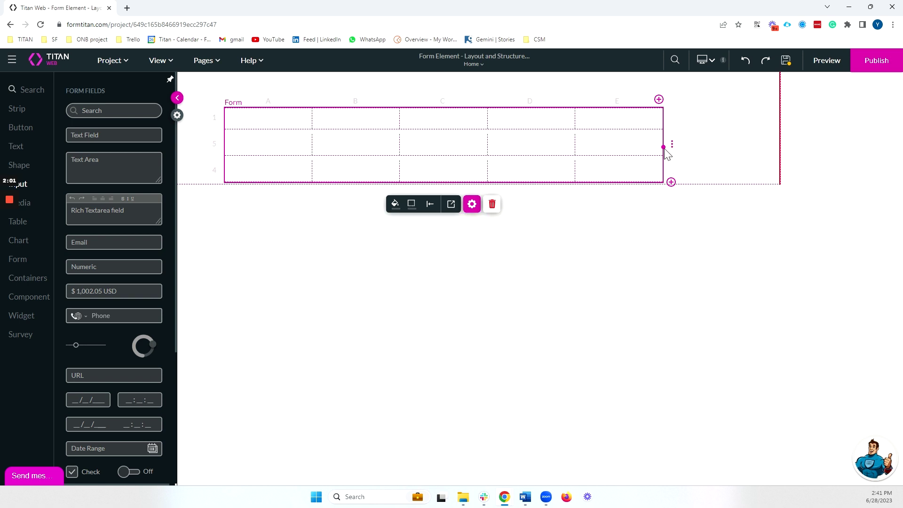
{"action": "left_click_drag", "start_coordinate": [663, 146], "coordinate": [737, 146]}
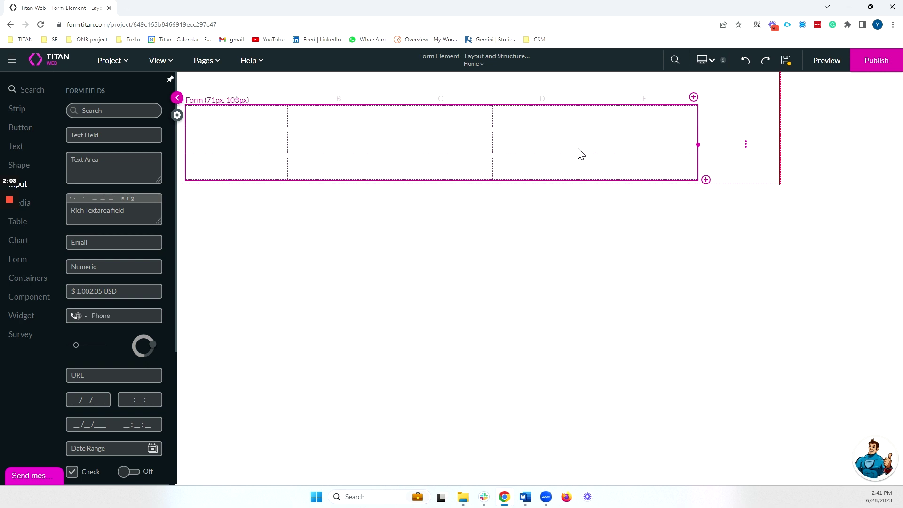
{"action": "left_click", "coordinate": [21, 127]}
{"action": "left_click_drag", "start_coordinate": [107, 116], "coordinate": [264, 181]}
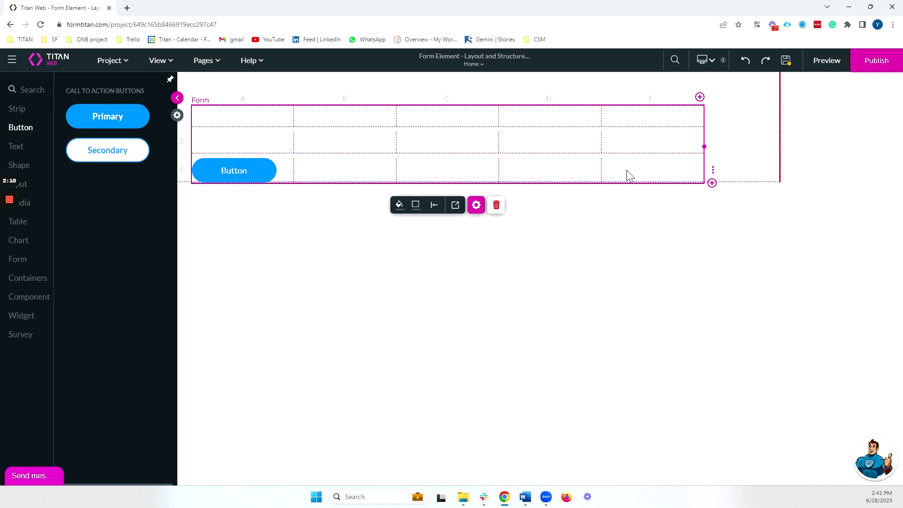
Merge all cells of the bottom row into one full-width cell.
{"action": "left_click", "coordinate": [714, 175]}
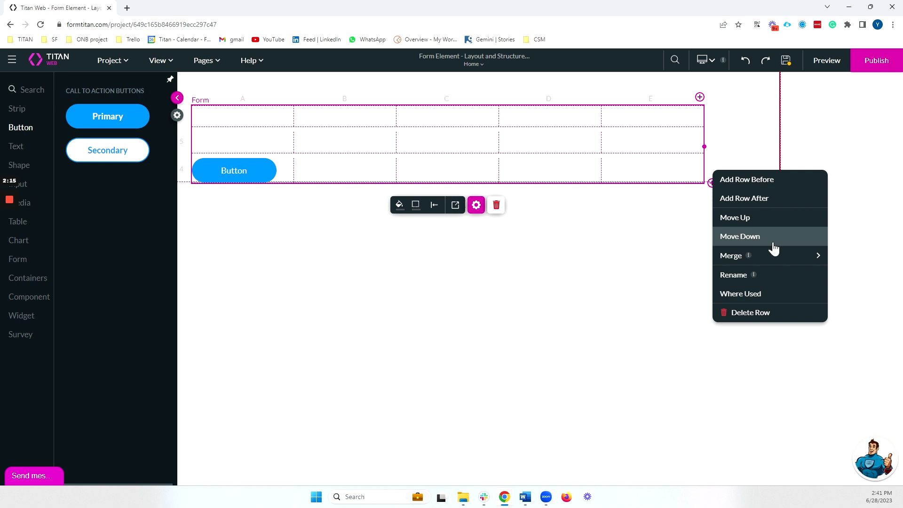
{"action": "mouse_move", "coordinate": [771, 258]}
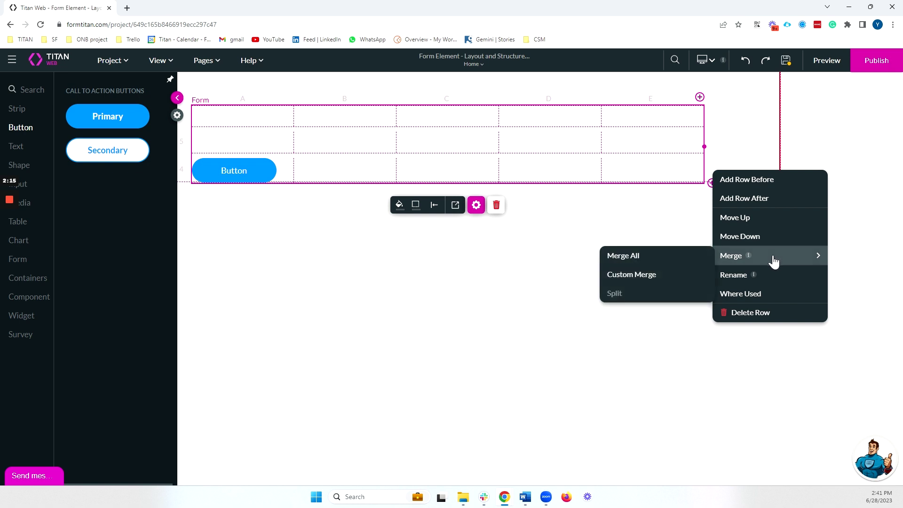
{"action": "left_click", "coordinate": [625, 261]}
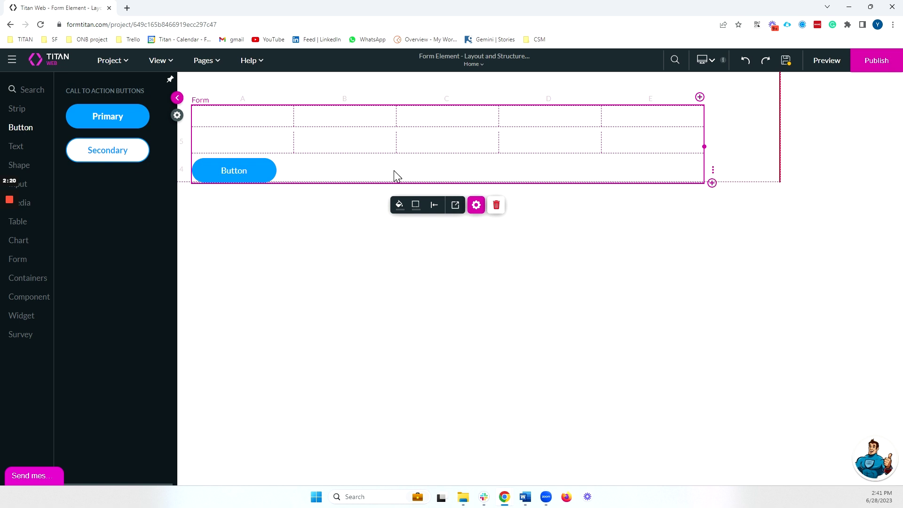
{"action": "left_click", "coordinate": [713, 141]}
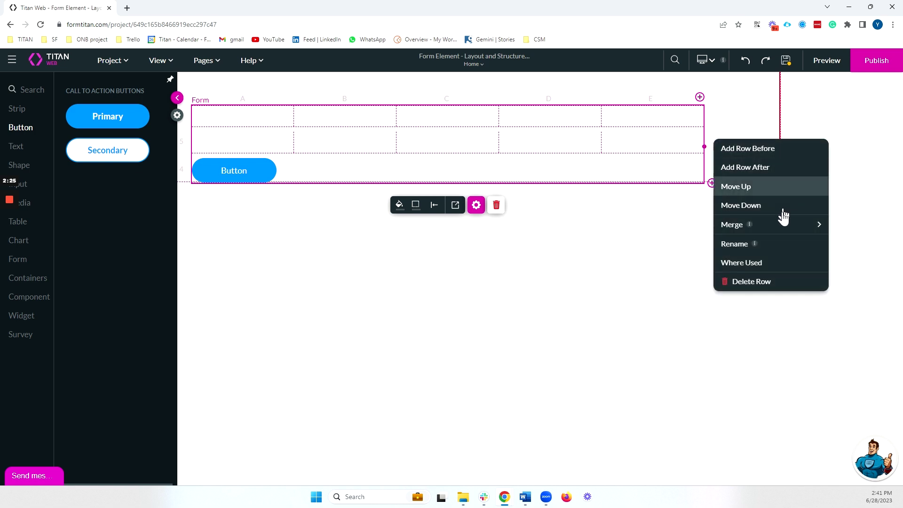
{"action": "mouse_move", "coordinate": [778, 224]}
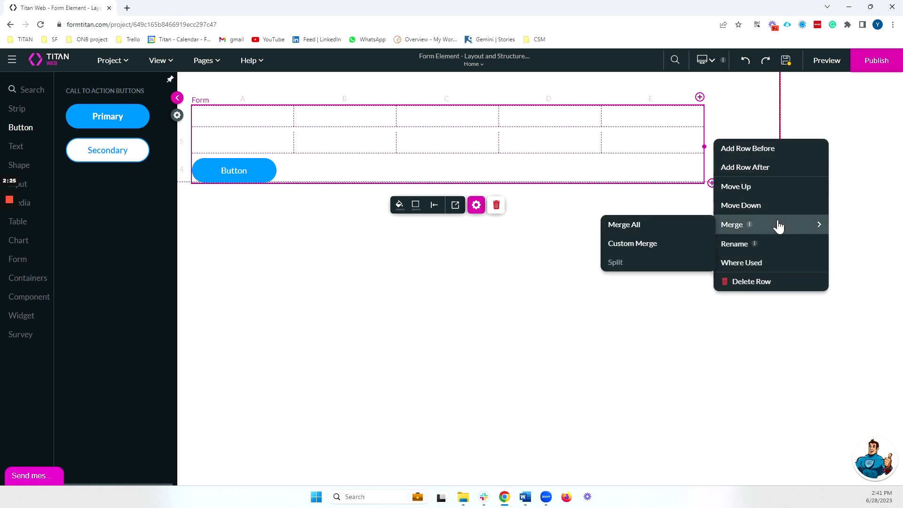
Custom-merge the row into three groups: cell 1, cells 2–4, and cell 5.
{"action": "left_click", "coordinate": [668, 243]}
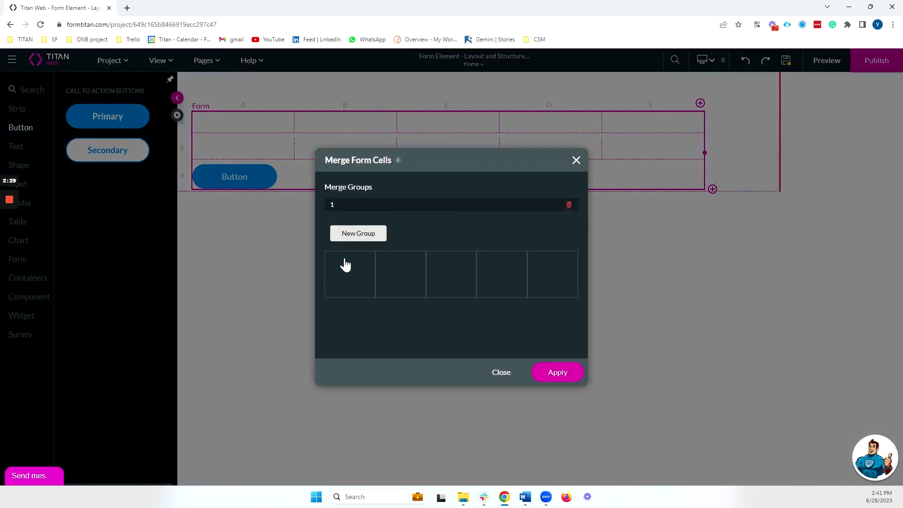
{"action": "left_click", "coordinate": [346, 264]}
{"action": "left_click", "coordinate": [382, 231]}
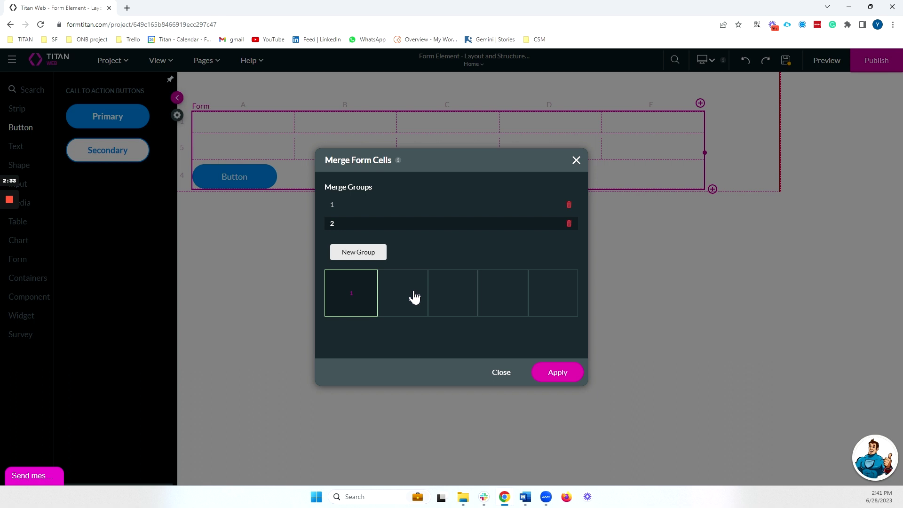
{"action": "left_click_drag", "start_coordinate": [415, 298], "coordinate": [495, 299]}
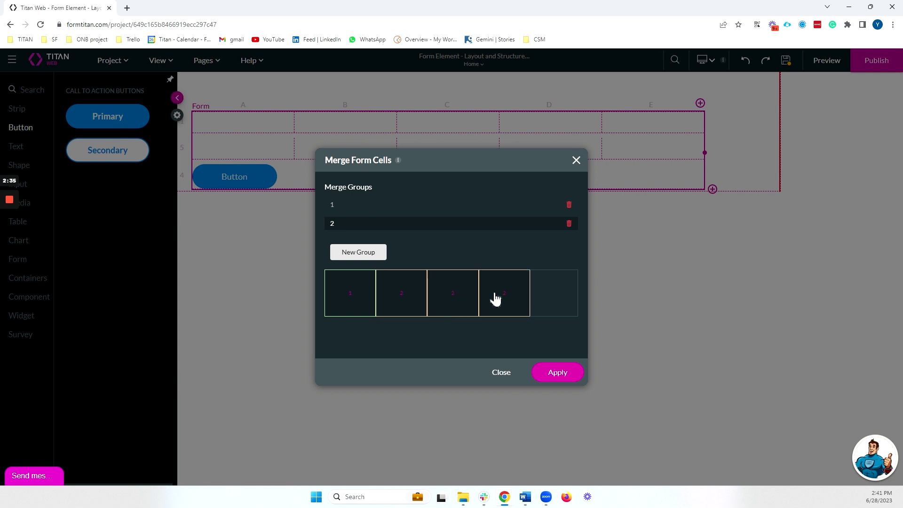
{"action": "left_click", "coordinate": [337, 256]}
{"action": "left_click", "coordinate": [548, 308]}
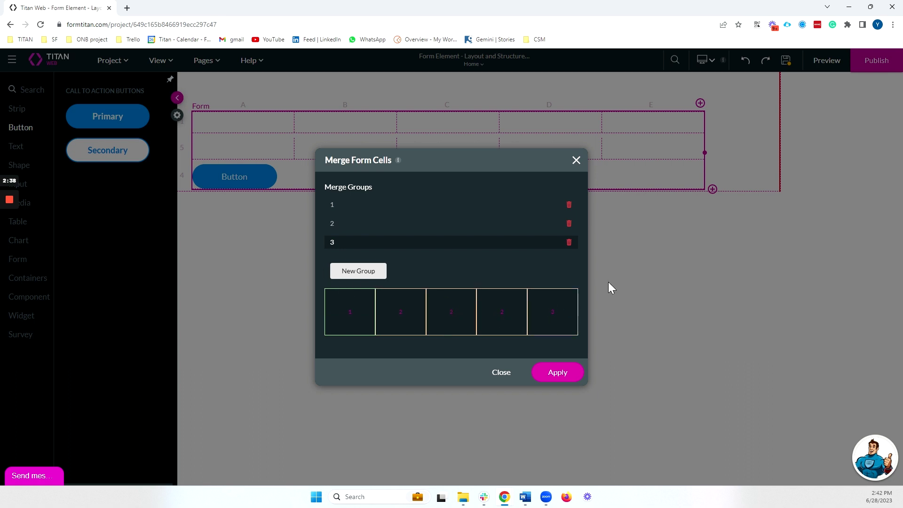
{"action": "left_click", "coordinate": [564, 379]}
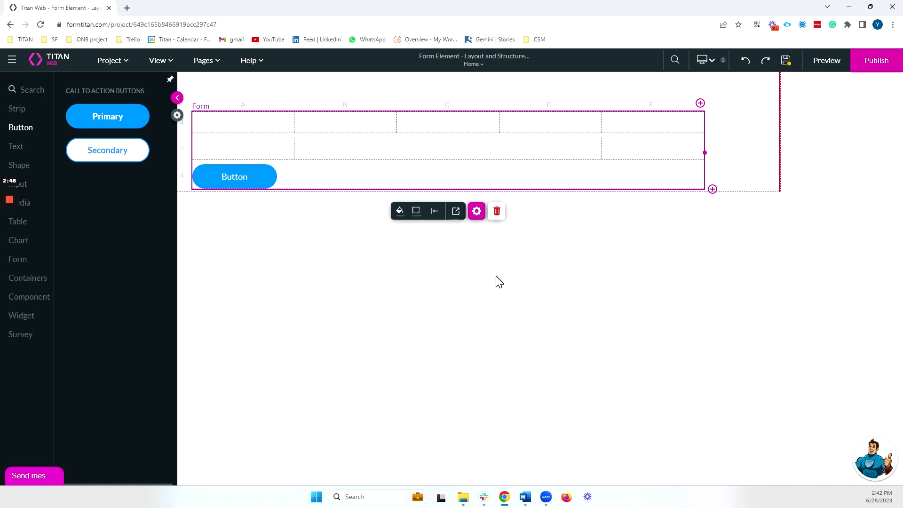
Split the merged second row back into five separate cells.
{"action": "left_click", "coordinate": [709, 153]}
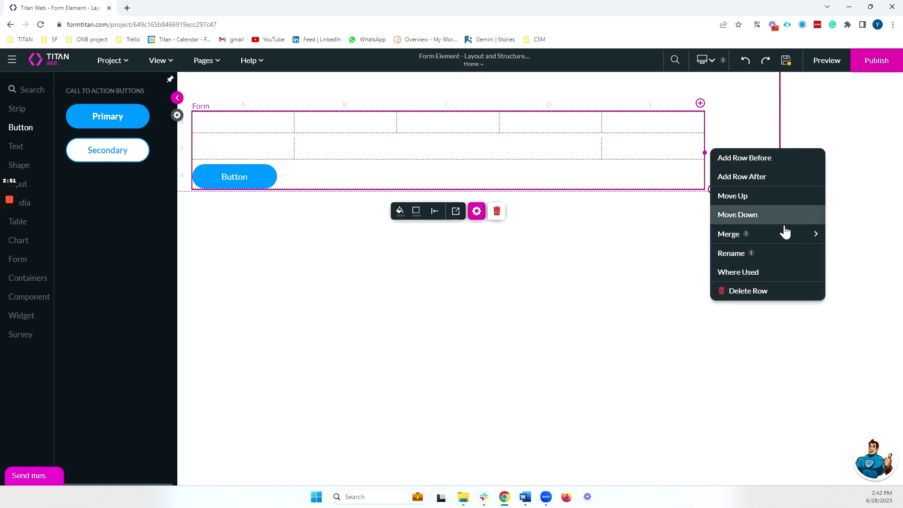
{"action": "mouse_move", "coordinate": [736, 241]}
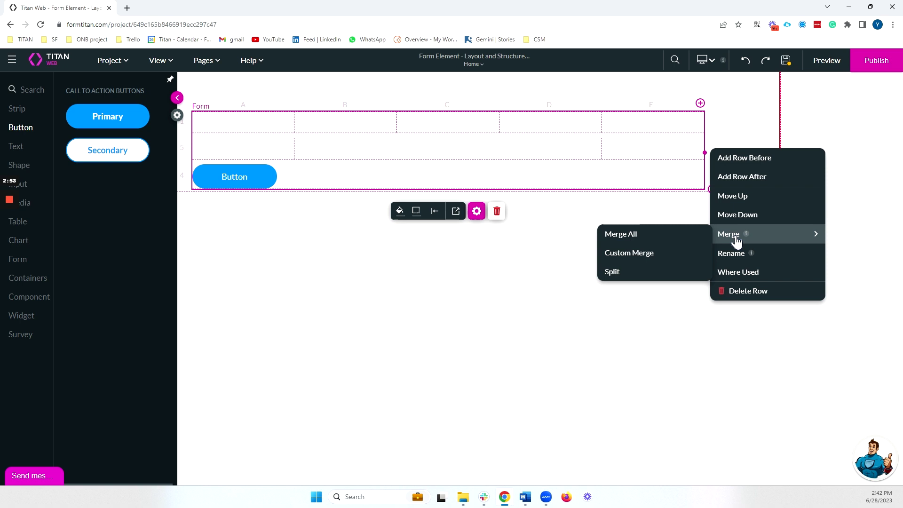
{"action": "left_click", "coordinate": [648, 272]}
Try centre, right and left alignment on the Primary button, finishing with it centred.
{"action": "left_click", "coordinate": [258, 184]}
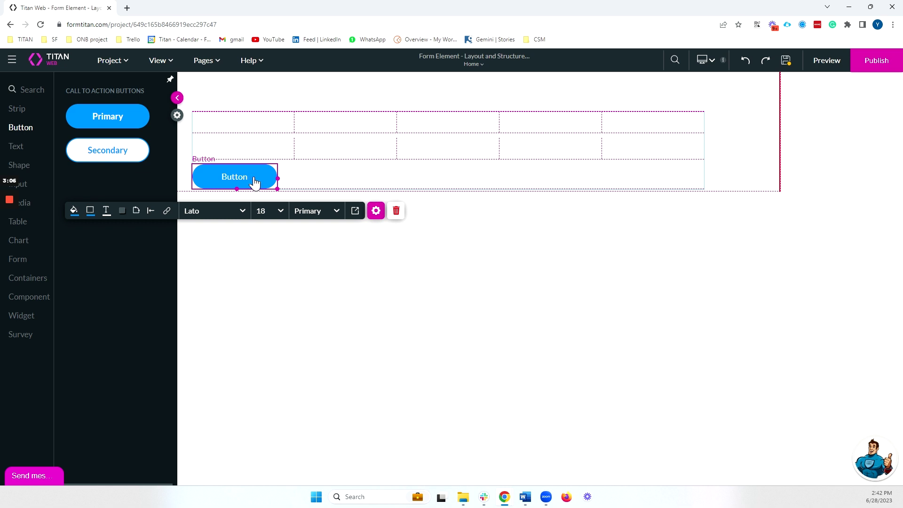
{"action": "left_click", "coordinate": [151, 211]}
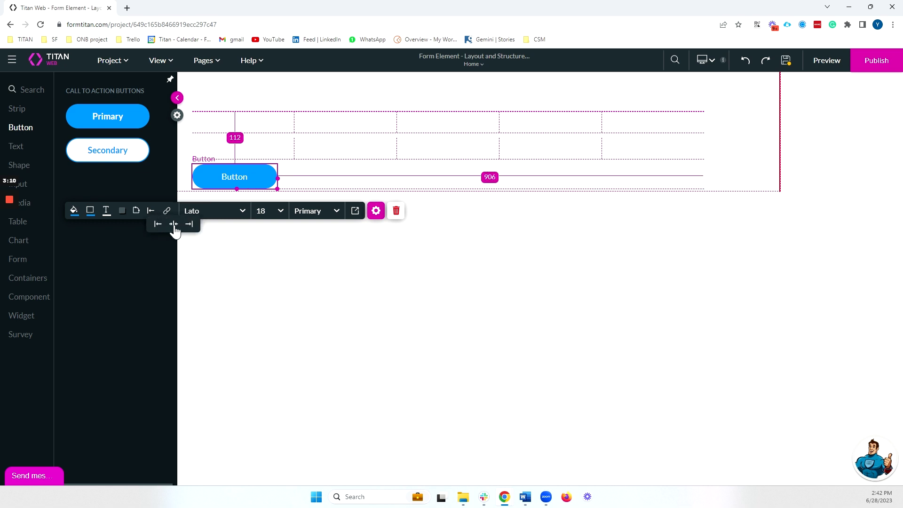
{"action": "left_click", "coordinate": [174, 224]}
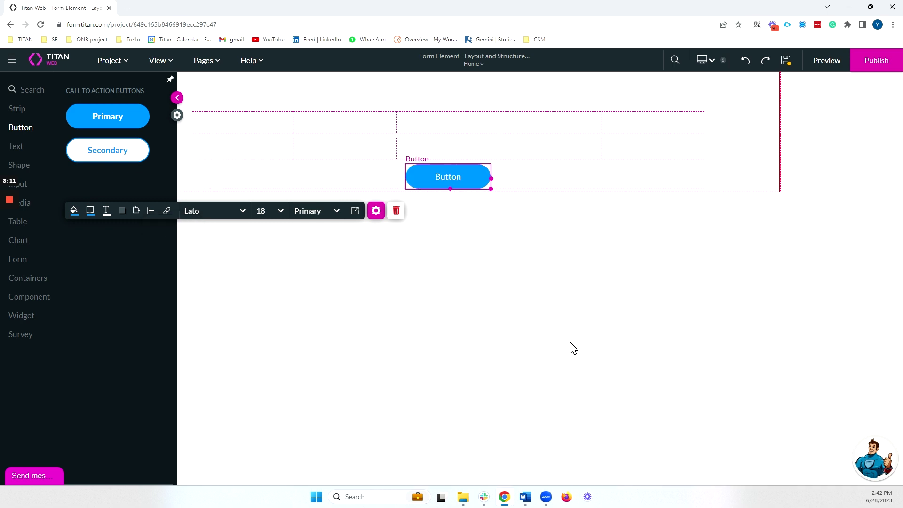
{"action": "left_click", "coordinate": [151, 212]}
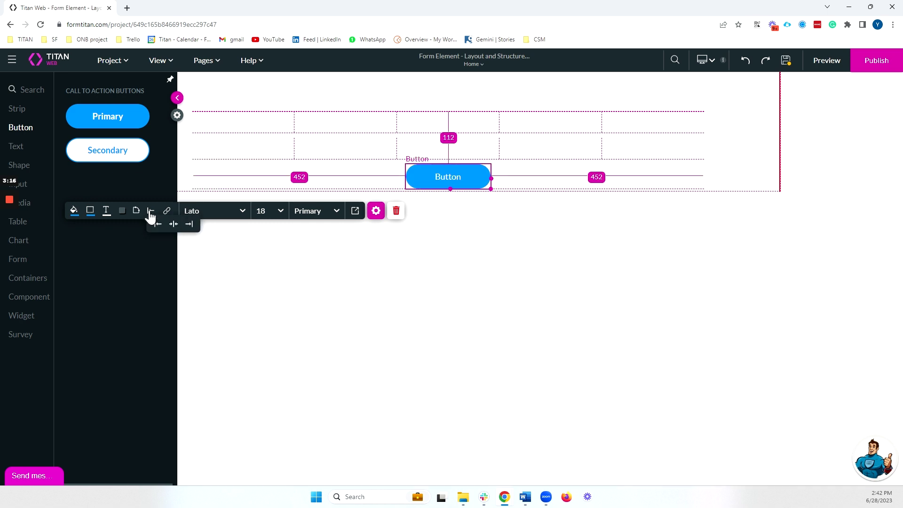
{"action": "left_click", "coordinate": [190, 224]}
{"action": "left_click", "coordinate": [364, 210]}
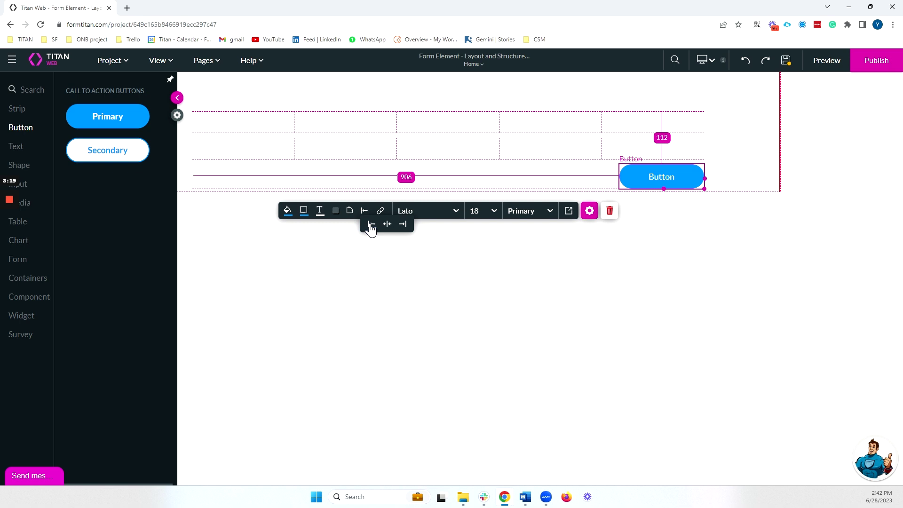
{"action": "left_click", "coordinate": [371, 225]}
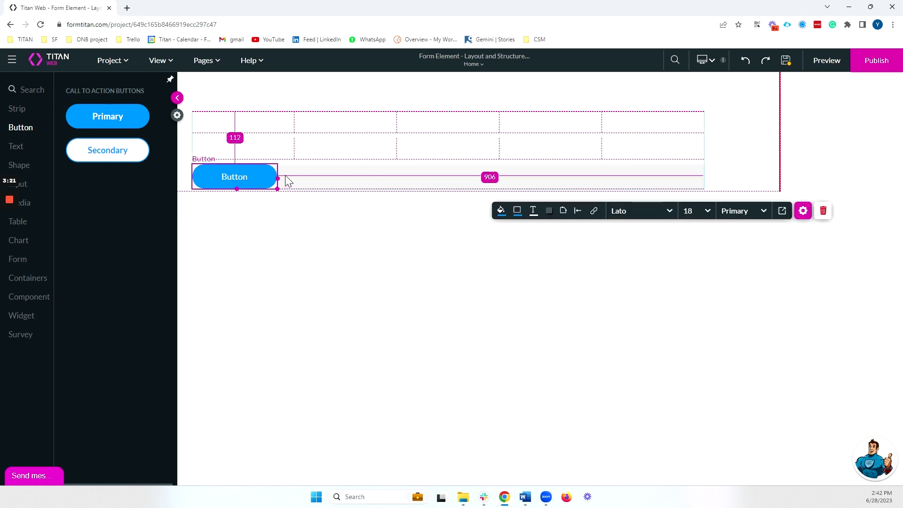
{"action": "left_click_drag", "start_coordinate": [288, 181], "coordinate": [393, 182]}
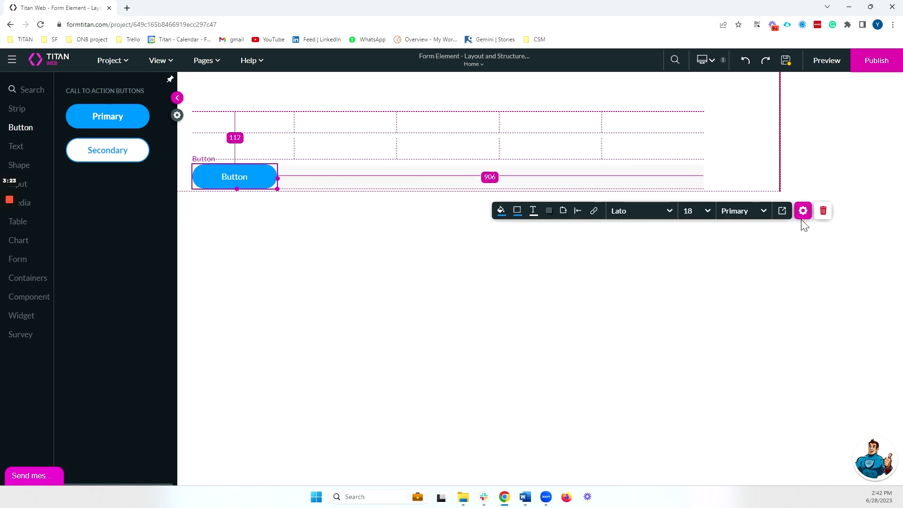
{"action": "left_click", "coordinate": [584, 210]}
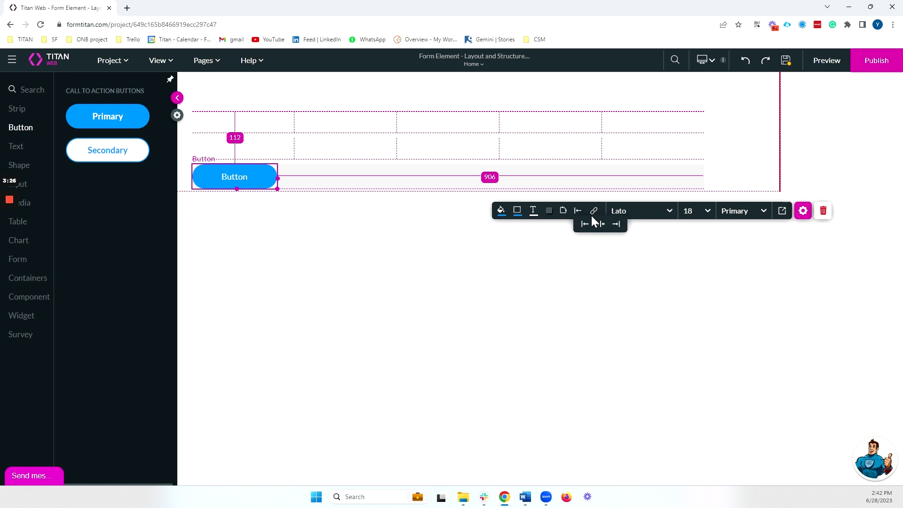
{"action": "left_click", "coordinate": [604, 225]}
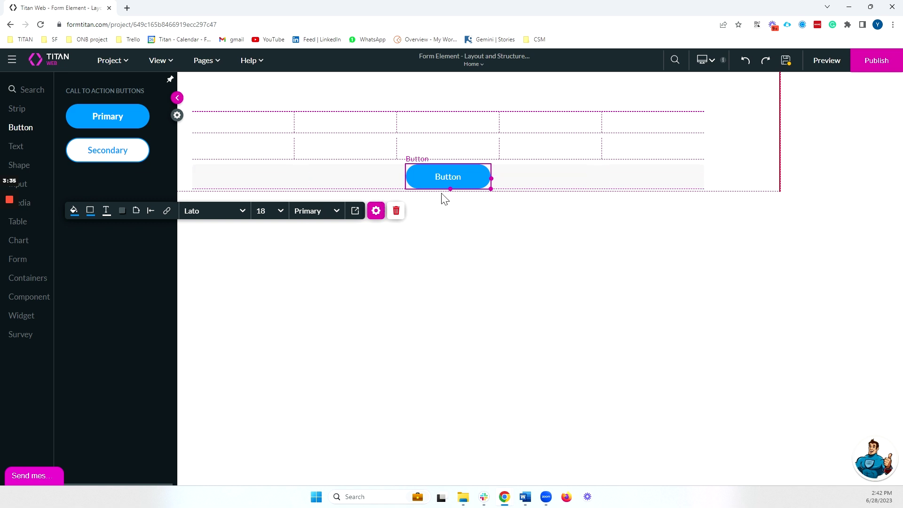
Place Text Fields in the first cells of the form's top two rows.
{"action": "left_click", "coordinate": [33, 184]}
{"action": "left_click_drag", "start_coordinate": [114, 135], "coordinate": [242, 128]}
{"action": "left_click_drag", "start_coordinate": [114, 137], "coordinate": [238, 159]}
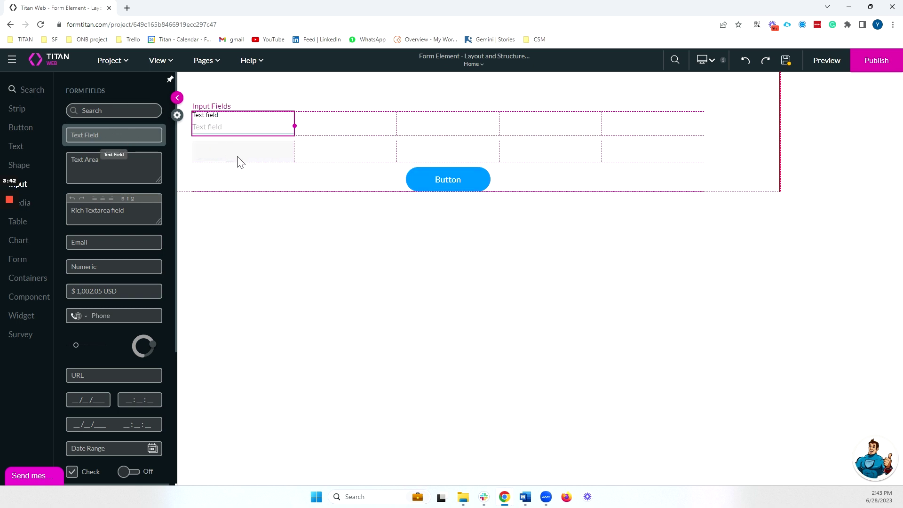
Left-align the form, undo that alignment, and reselect the form element.
{"action": "left_click", "coordinate": [388, 170]}
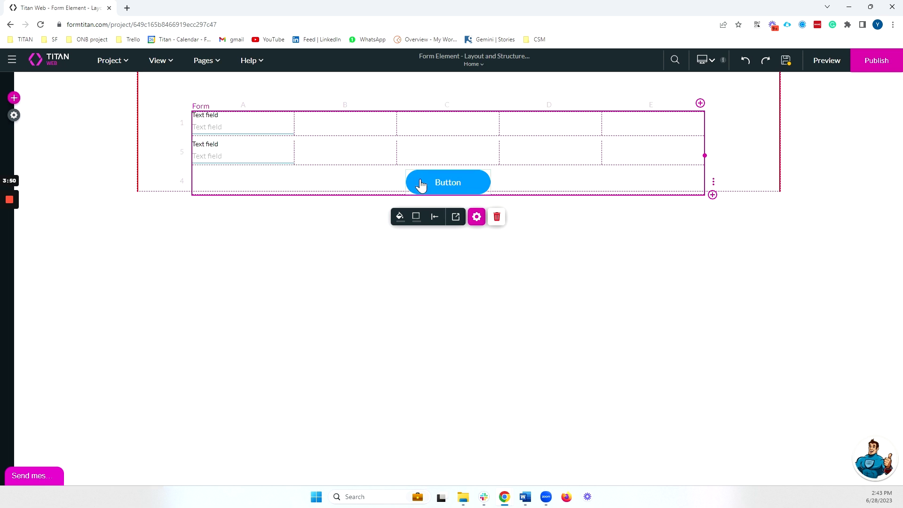
{"action": "mouse_move", "coordinate": [443, 214]}
{"action": "left_click", "coordinate": [436, 229]}
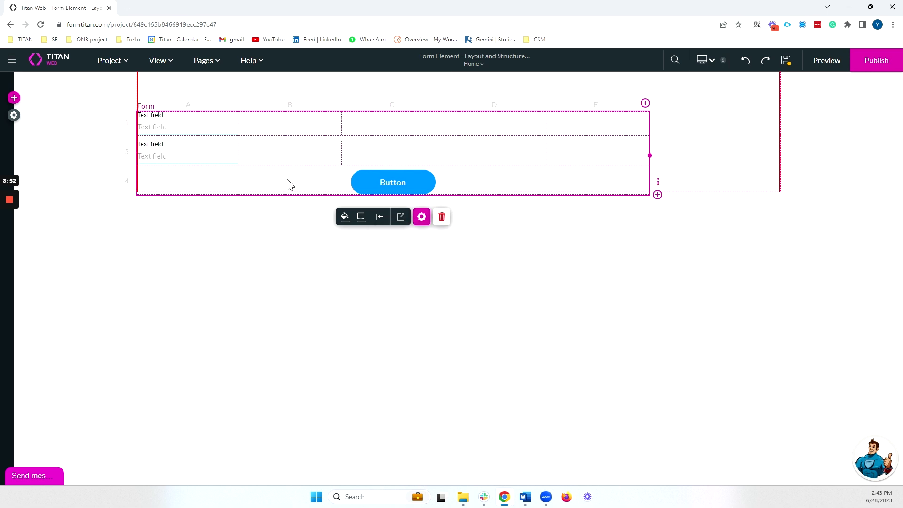
{"action": "left_click", "coordinate": [376, 190]}
{"action": "key", "text": "ctrl+z"}
{"action": "left_click", "coordinate": [282, 177]}
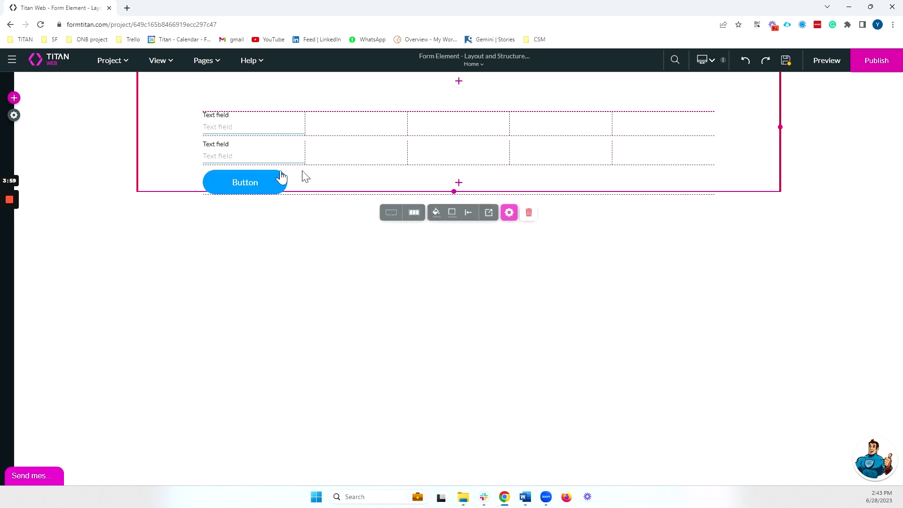
{"action": "left_click", "coordinate": [411, 178]}
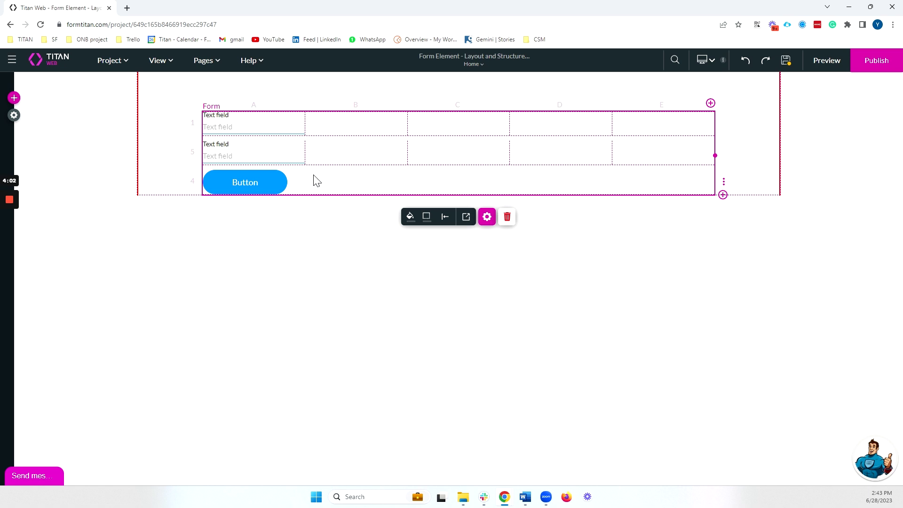
Change the form's row spacing from 10 px to 40 px in its styling settings.
{"action": "left_click", "coordinate": [466, 217]}
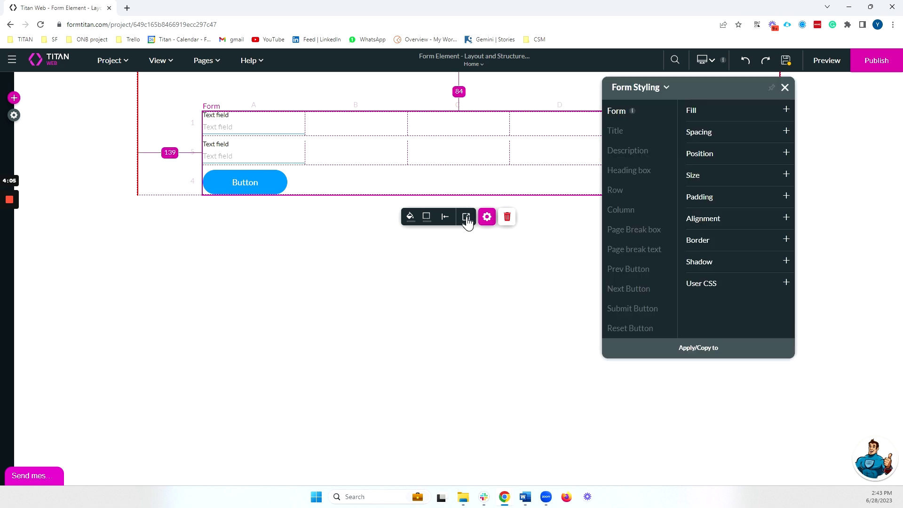
{"action": "left_click", "coordinate": [715, 137]}
{"action": "left_click_drag", "start_coordinate": [700, 153], "coordinate": [689, 151]}
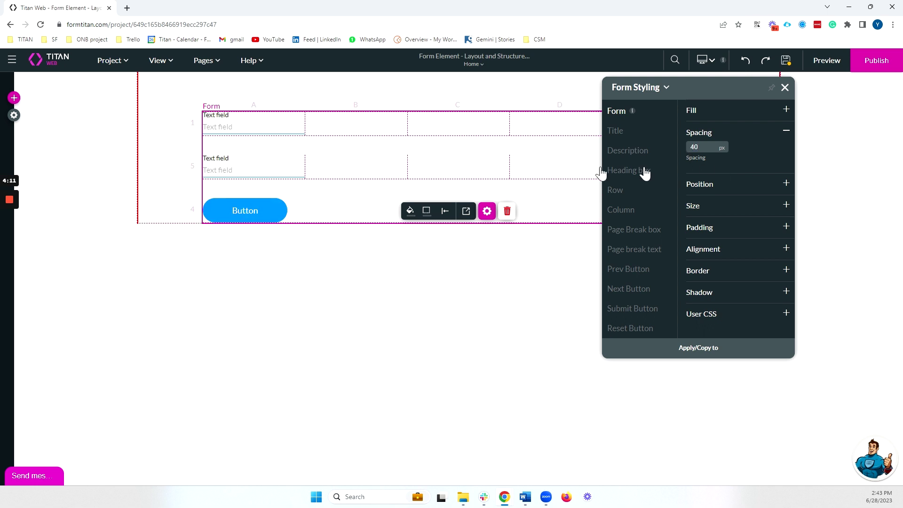
{"action": "left_click", "coordinate": [282, 163]}
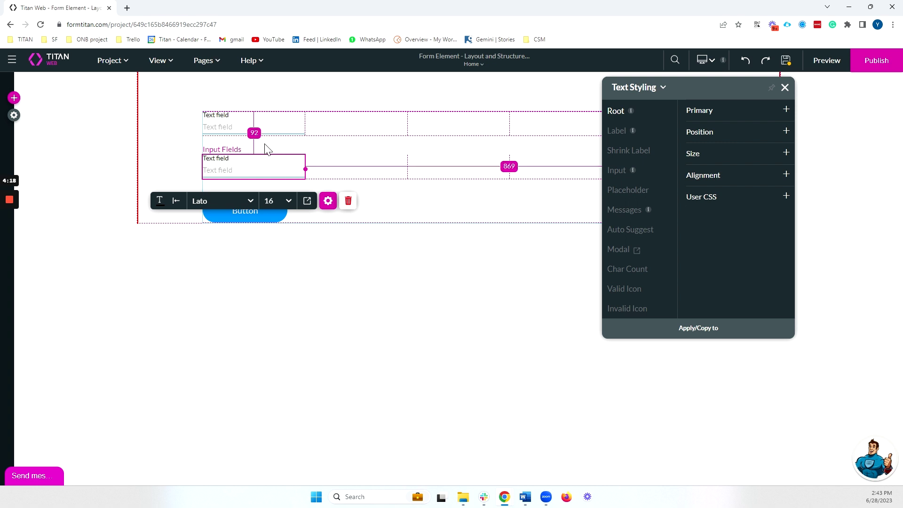
{"action": "left_click", "coordinate": [785, 87]}
{"action": "left_click", "coordinate": [702, 199]}
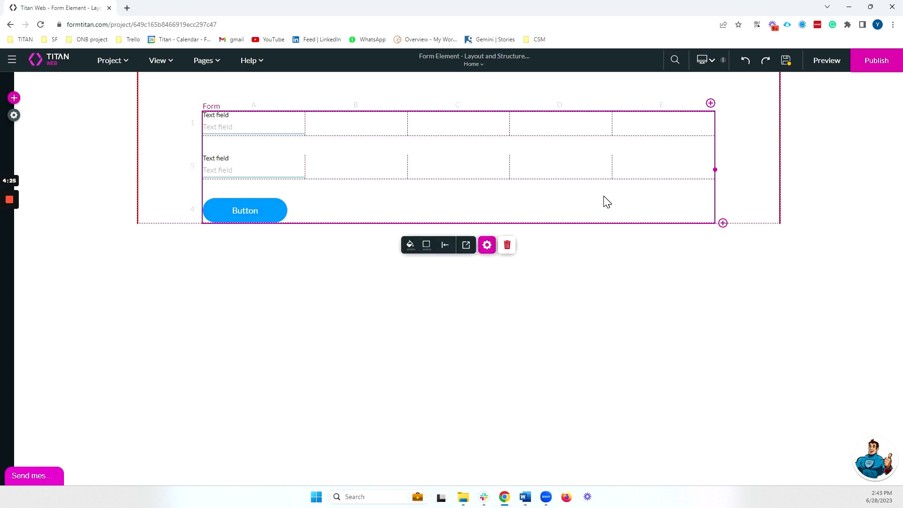
Show the Layer List and expand the form's rows.
{"action": "left_click", "coordinate": [157, 61]}
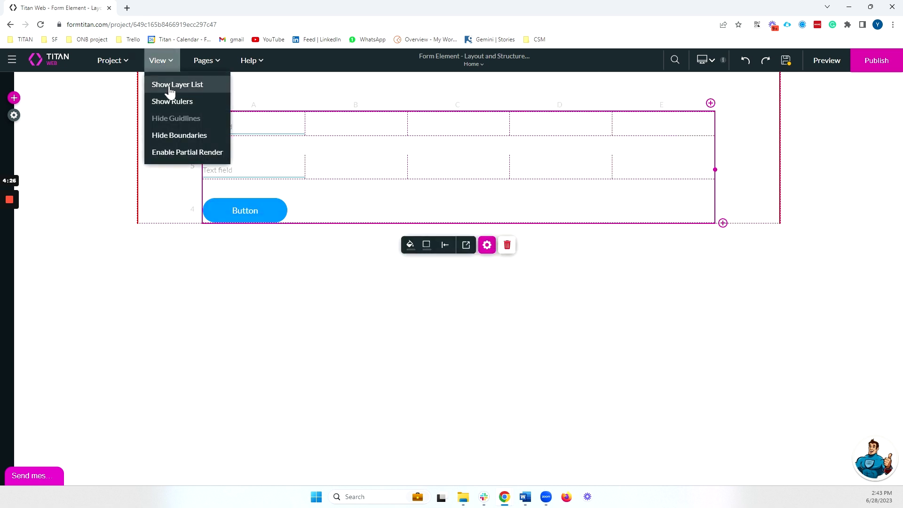
{"action": "left_click", "coordinate": [174, 87]}
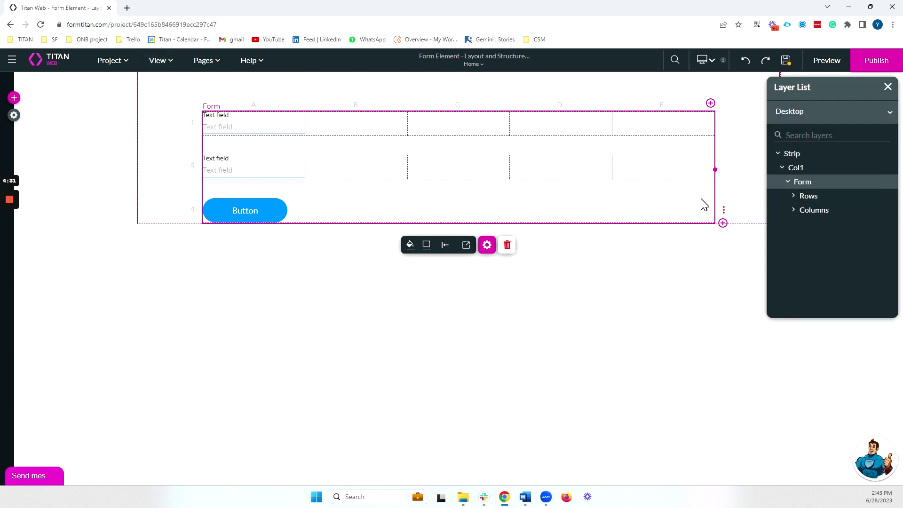
{"action": "left_click", "coordinate": [793, 196]}
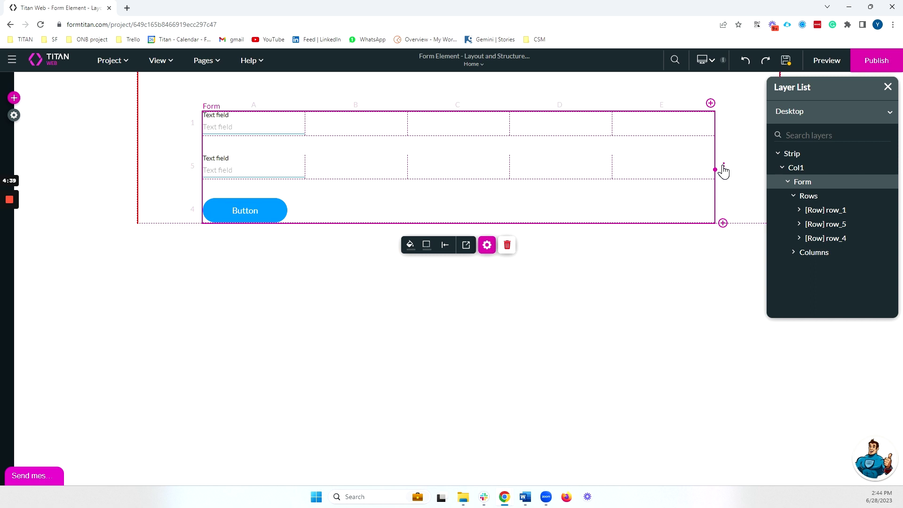
Rename row_5 to 'My new row'.
{"action": "left_click", "coordinate": [723, 167]}
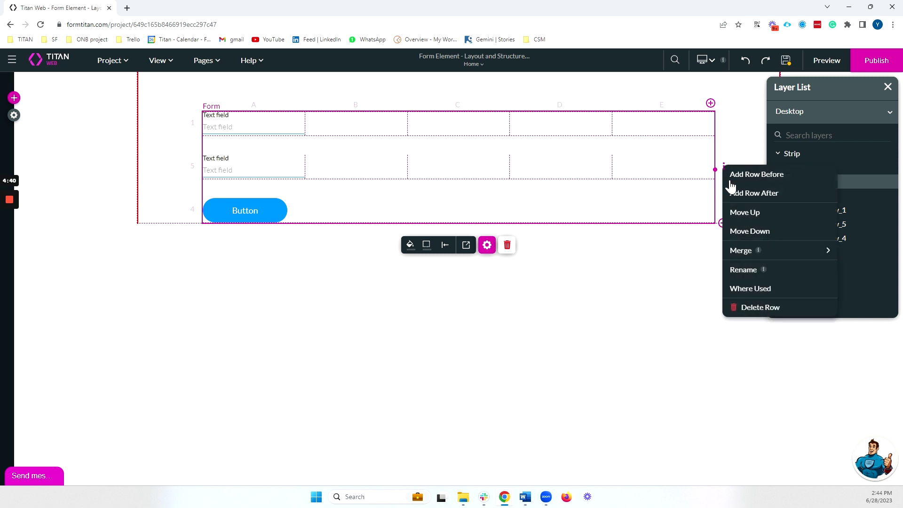
{"action": "left_click", "coordinate": [742, 270]}
{"action": "type", "text": "M"}
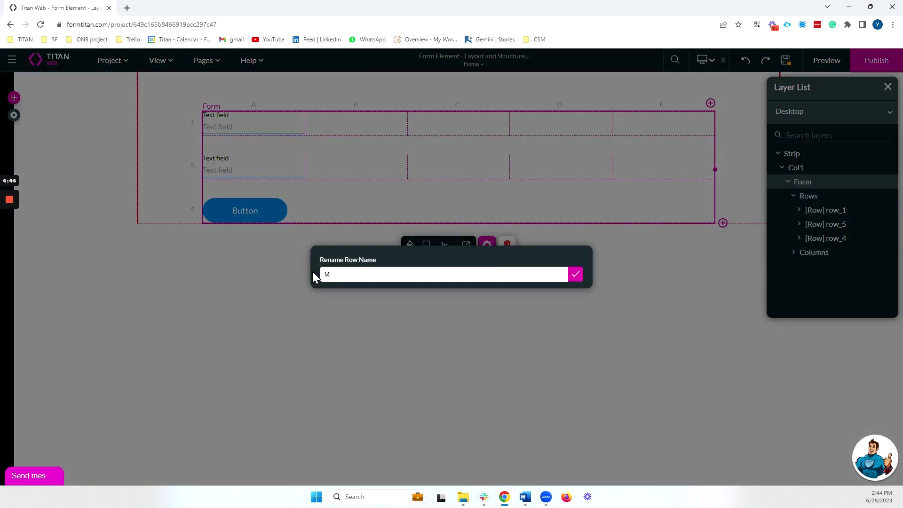
{"action": "type", "text": "y new row"}
{"action": "key", "text": "Return"}
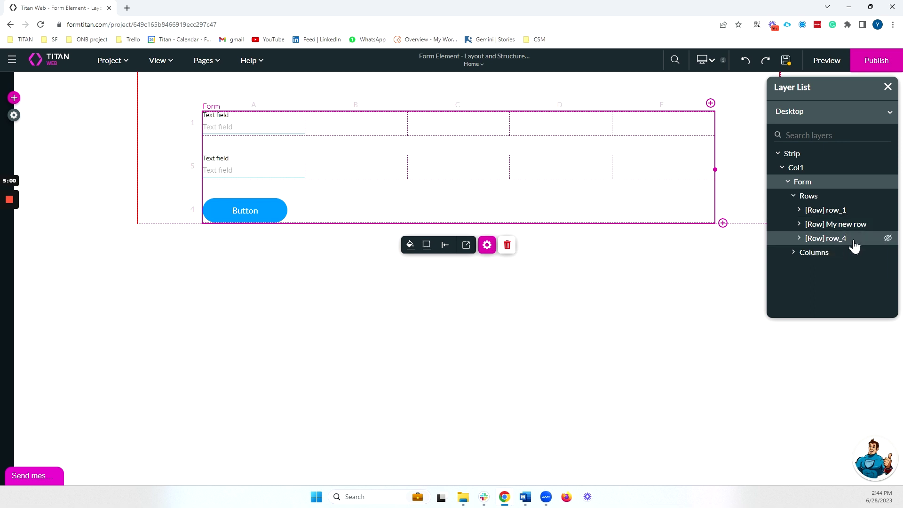
Rename the row_1 layer to 'ROW #!' from its layer context menu.
{"action": "left_click", "coordinate": [842, 210]}
{"action": "right_click", "coordinate": [843, 211]}
{"action": "mouse_move", "coordinate": [843, 215]}
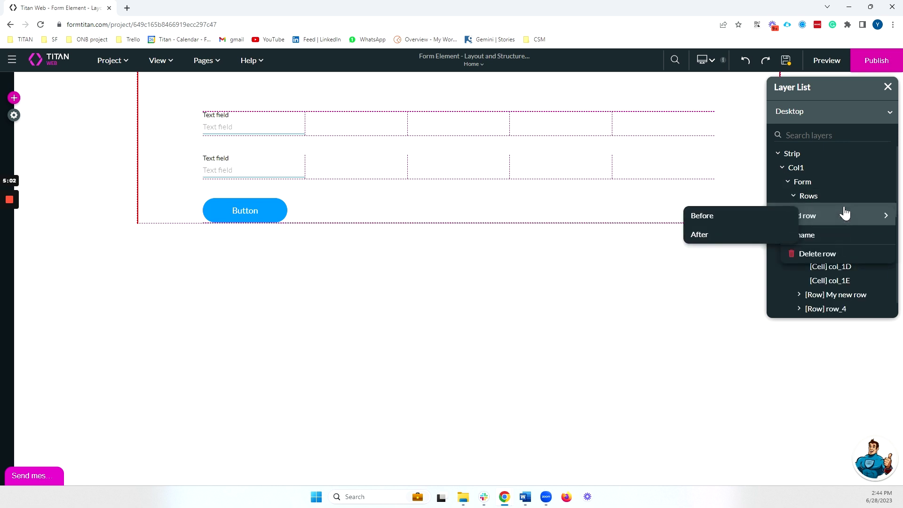
{"action": "left_click", "coordinate": [842, 240]}
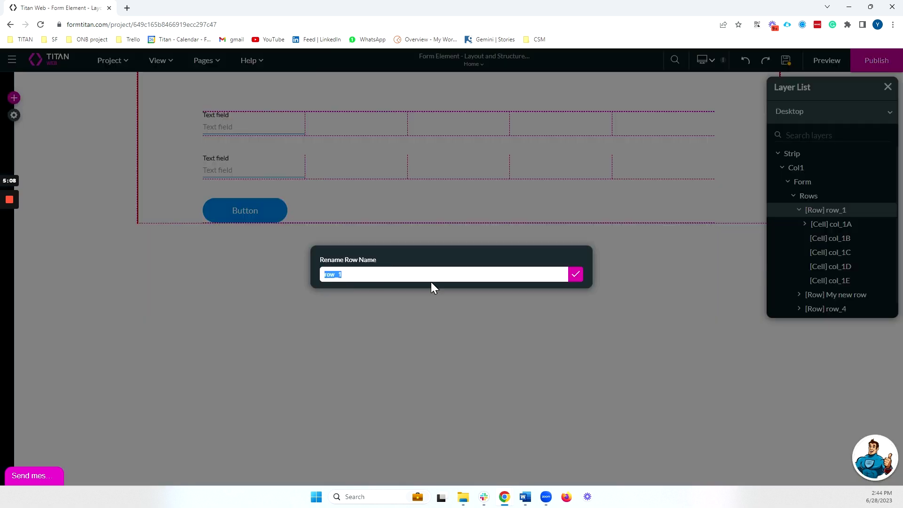
{"action": "type", "text": "ROW"}
{"action": "type", "text": " #"}
{"action": "type", "text": "!"}
{"action": "left_click", "coordinate": [575, 274]}
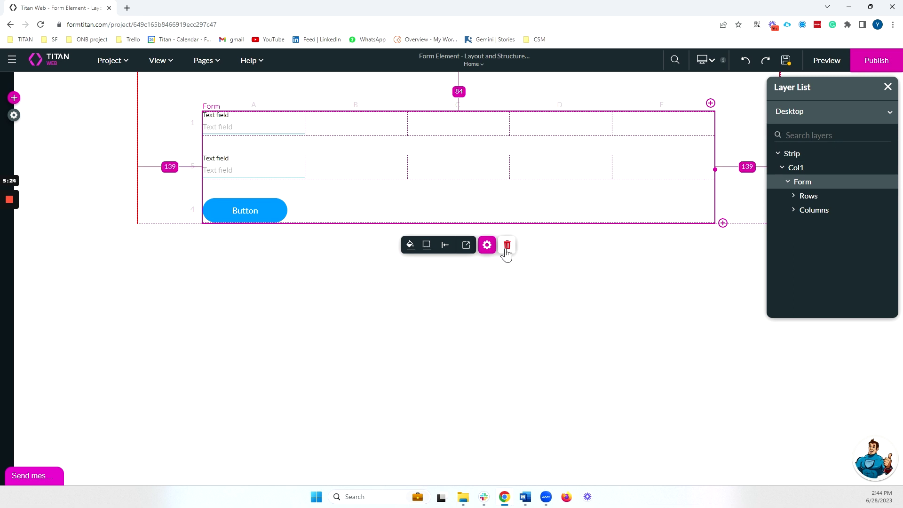
Switch the canvas to the Tablet (L) device layout to check the form.
{"action": "left_click", "coordinate": [705, 60]}
{"action": "left_click", "coordinate": [724, 118]}
{"action": "left_click", "coordinate": [560, 203]}
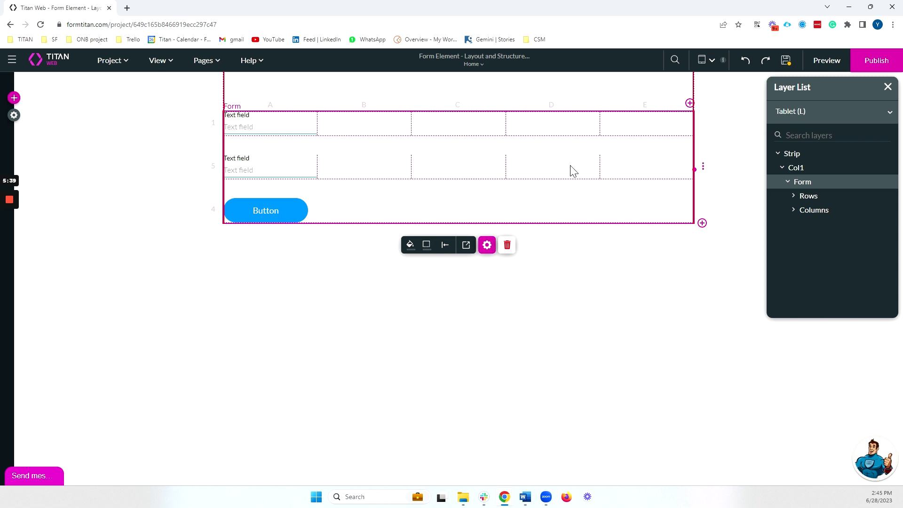
Reset the Tablet (L) layout's styles and confirm with Yes.
{"action": "left_click", "coordinate": [707, 60]}
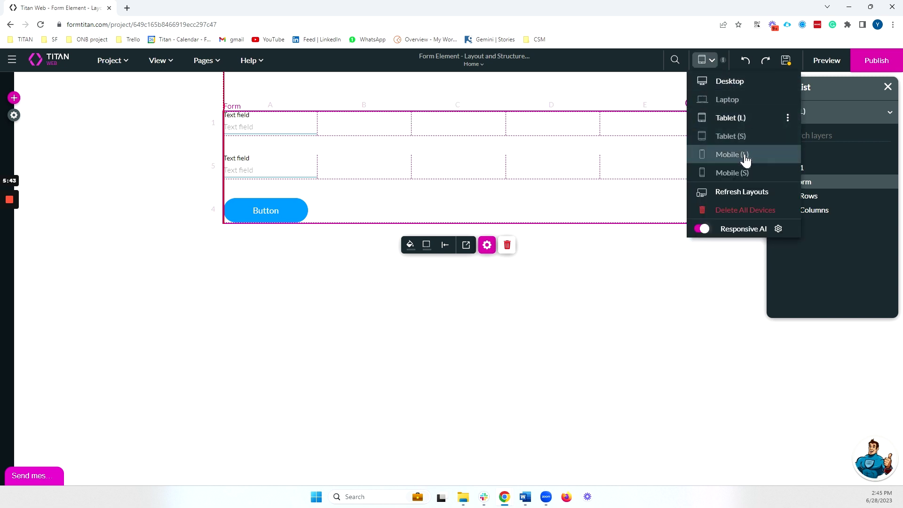
{"action": "left_click", "coordinate": [787, 117]}
{"action": "left_click", "coordinate": [790, 136]}
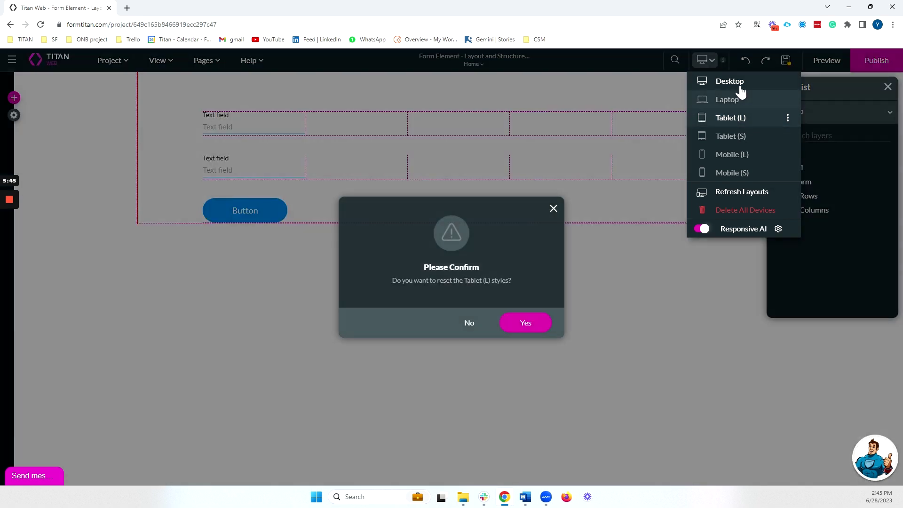
{"action": "left_click", "coordinate": [540, 324]}
{"action": "left_click", "coordinate": [706, 60]}
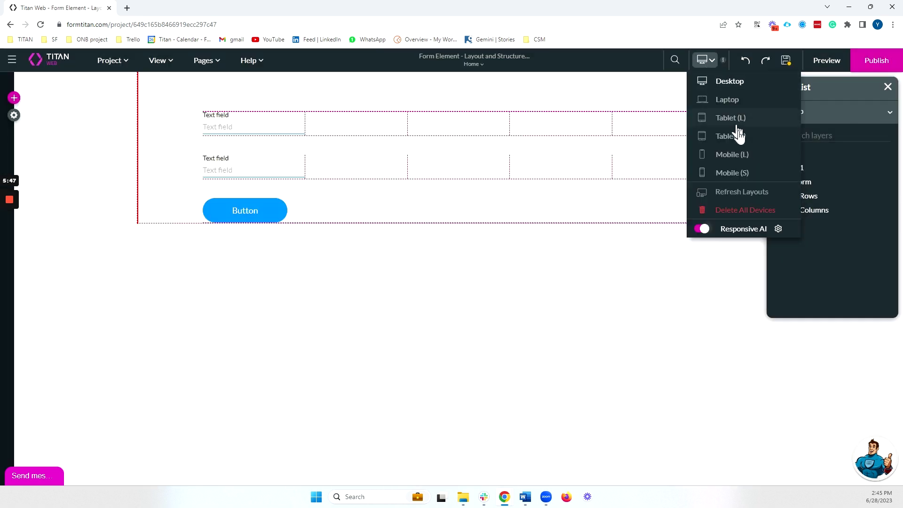
Preview the form in a manual Mobile (L) layout, then delete that layout, confirming Yes.
{"action": "left_click", "coordinate": [741, 157]}
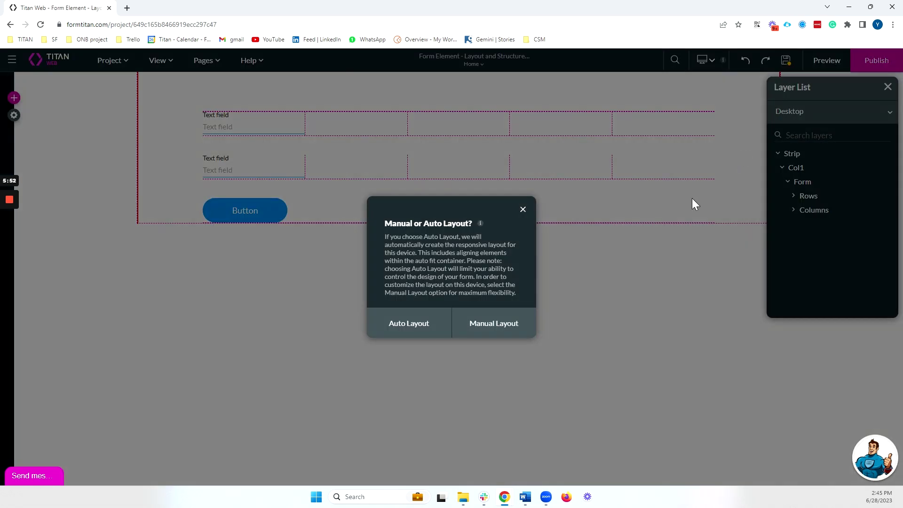
{"action": "left_click", "coordinate": [499, 328]}
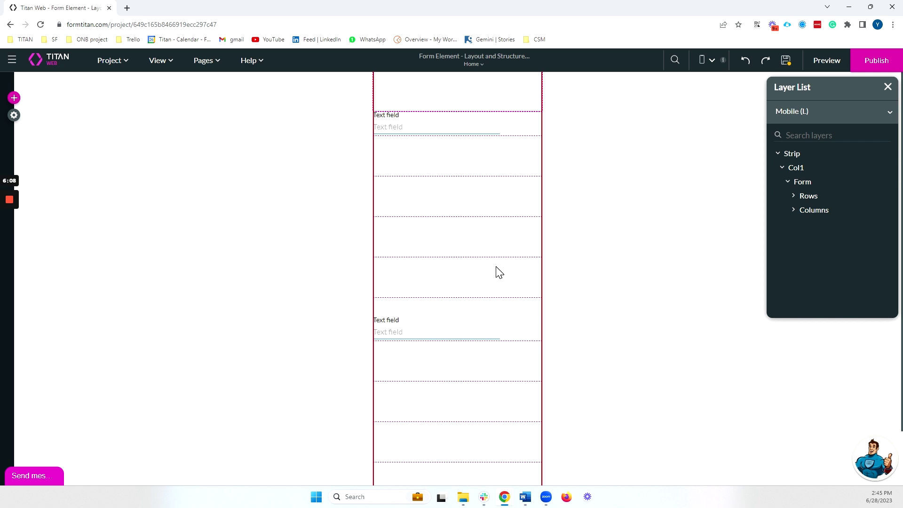
{"action": "left_click", "coordinate": [711, 60]}
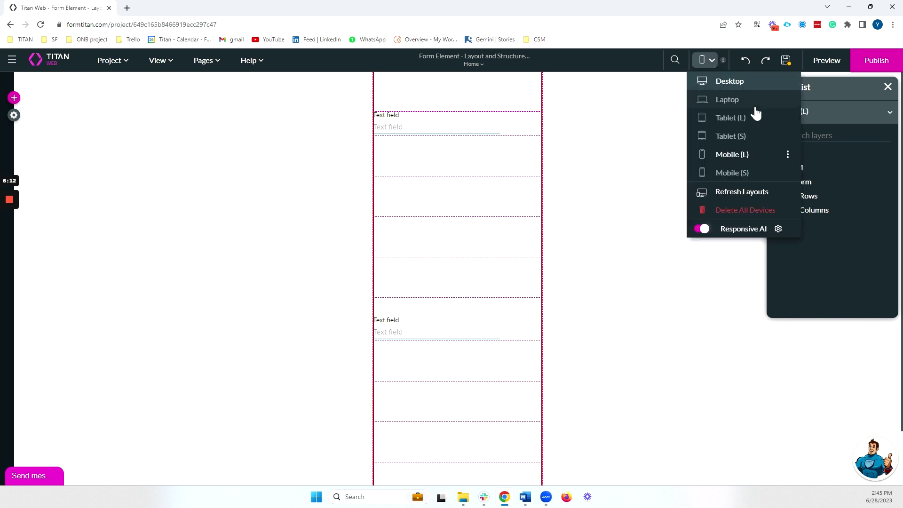
{"action": "left_click", "coordinate": [790, 172]}
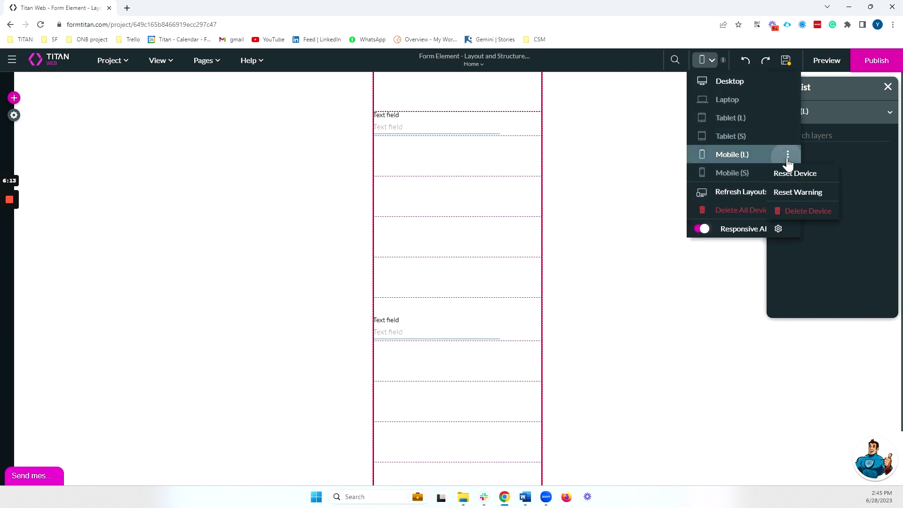
{"action": "left_click", "coordinate": [800, 213]}
{"action": "left_click", "coordinate": [525, 322]}
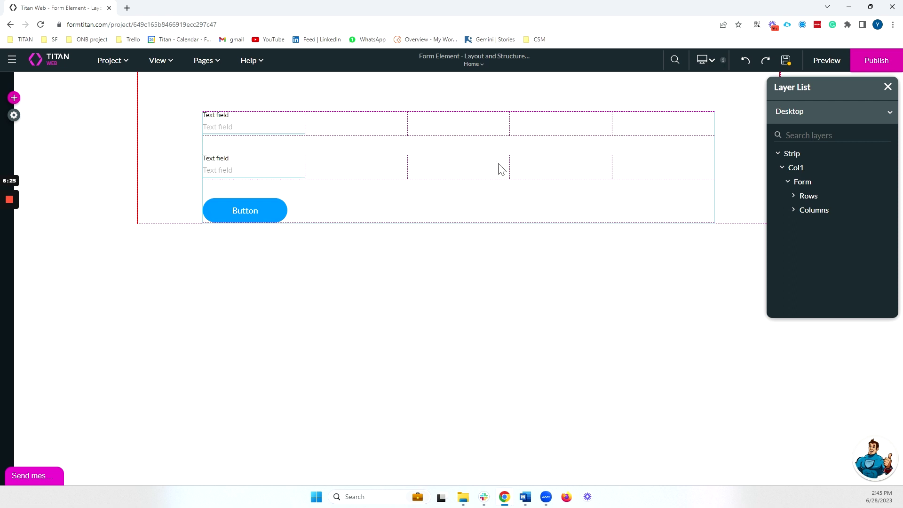
{"action": "left_click", "coordinate": [649, 172]}
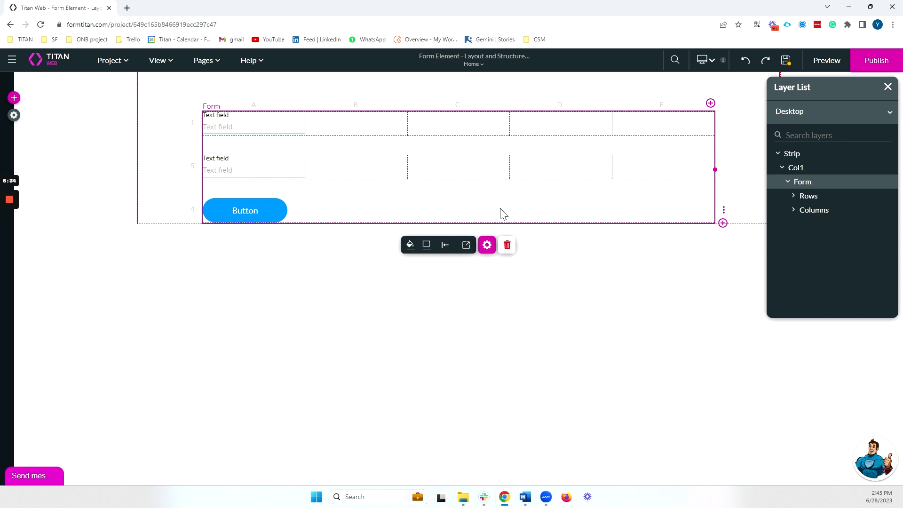
{"action": "left_click", "coordinate": [706, 60]}
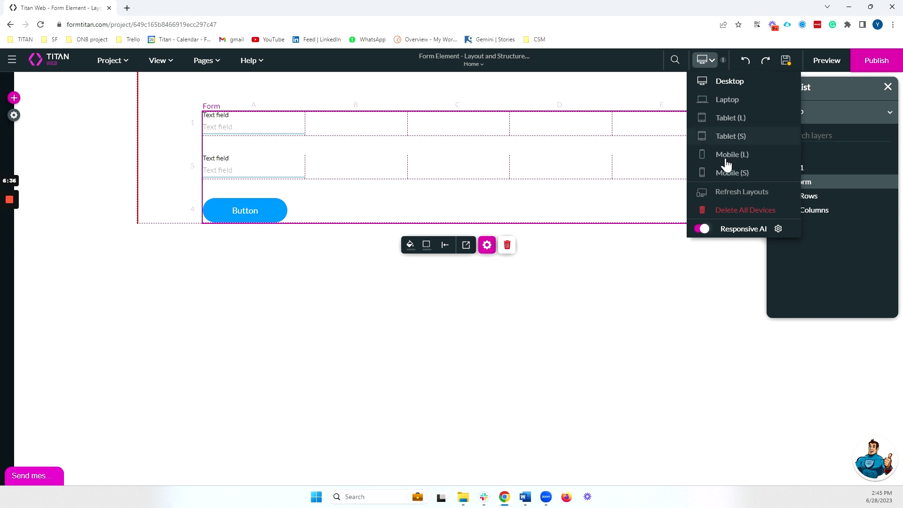
{"action": "left_click", "coordinate": [153, 168]}
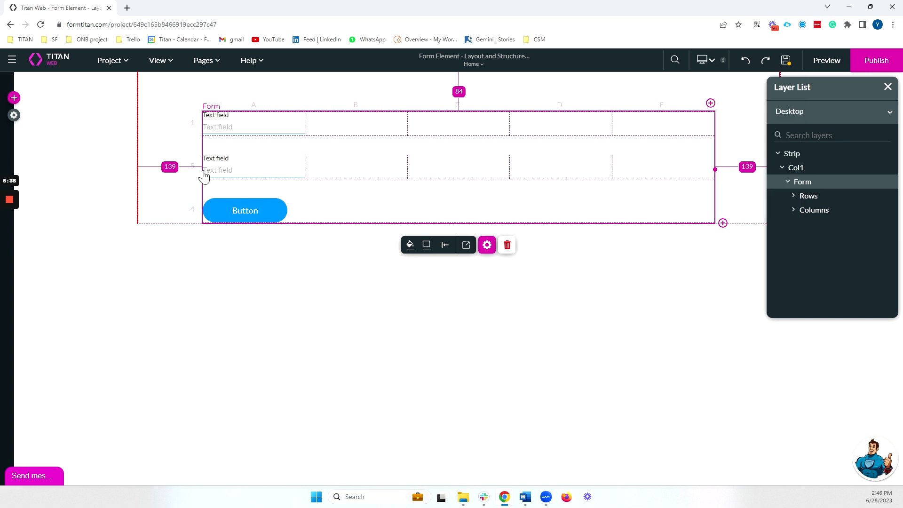